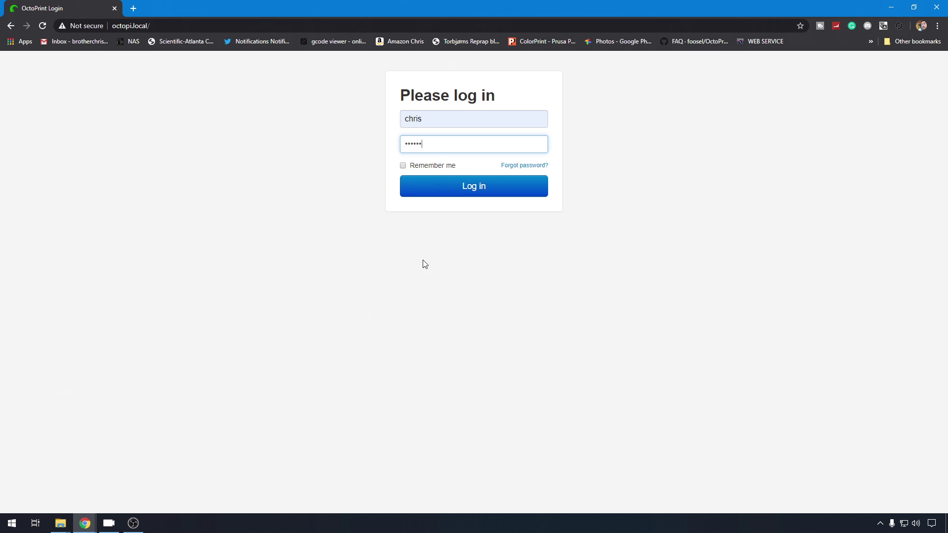
Step: Log in to OctoPrint and open the Plugin Manager in Settings
left_click(481, 192)
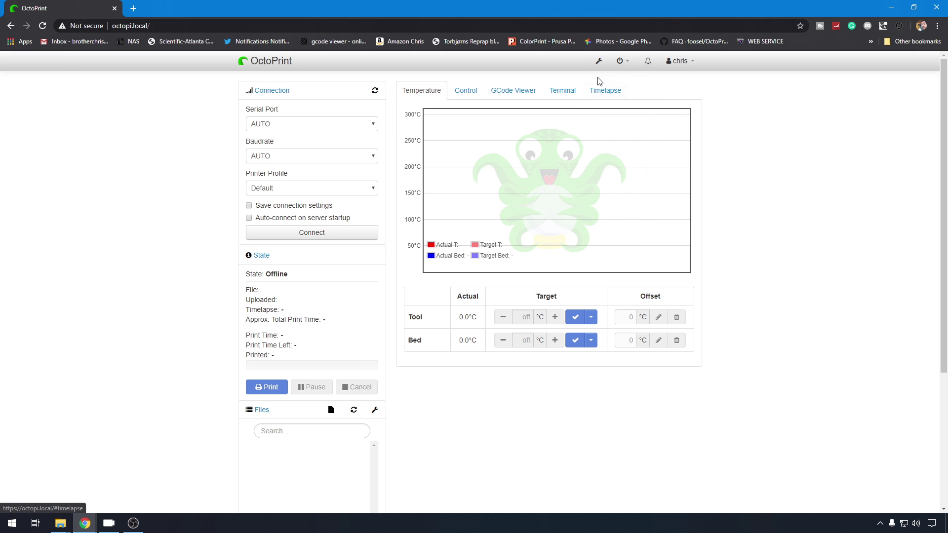
left_click(599, 61)
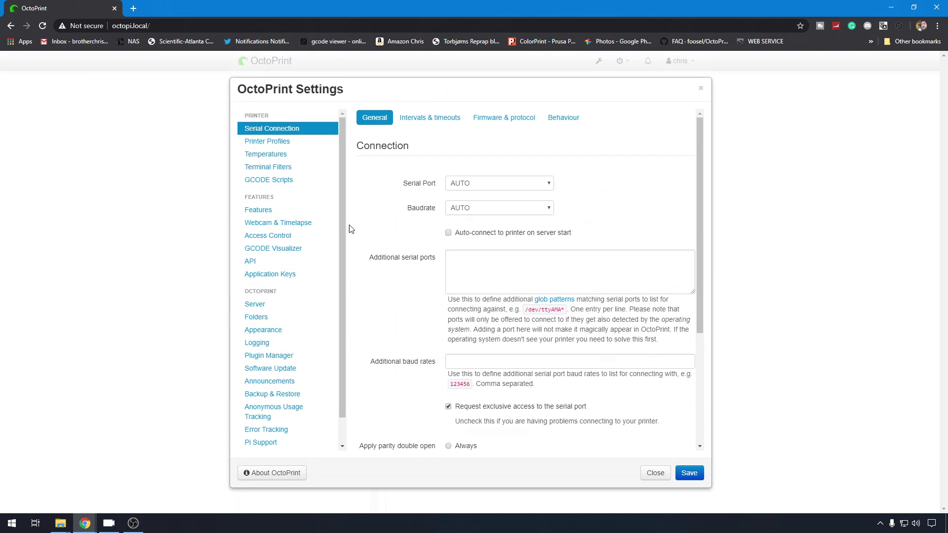
left_click(291, 356)
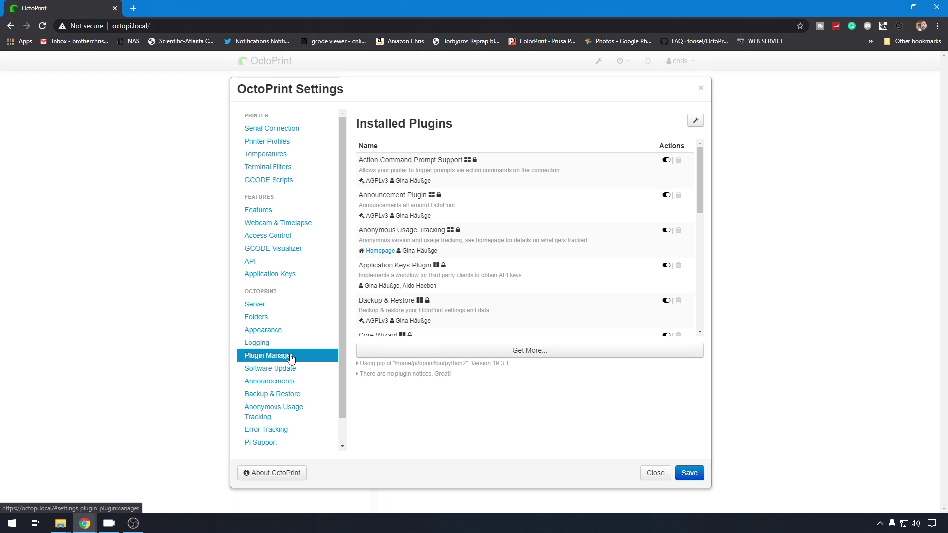
Step: Search the plugin repository for 'touch' under Get More
left_click(563, 353)
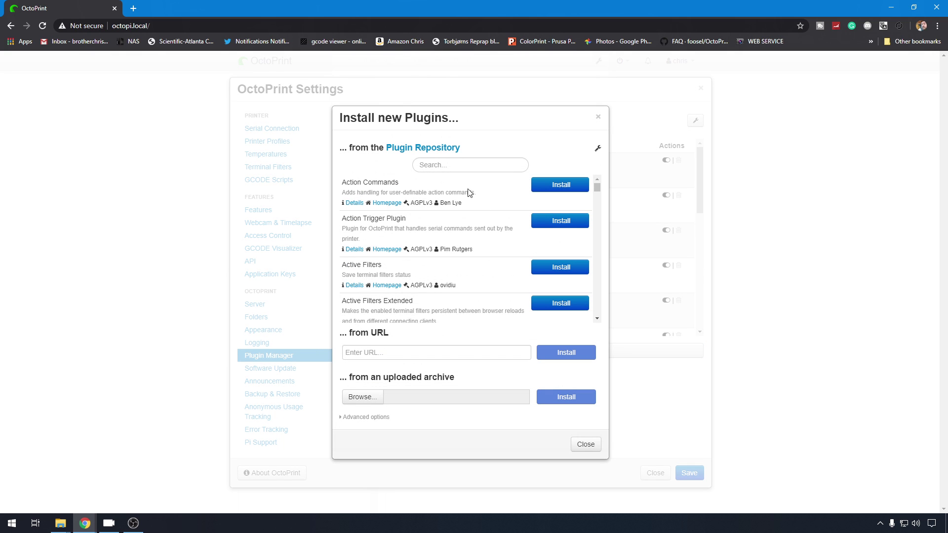
left_click(478, 162)
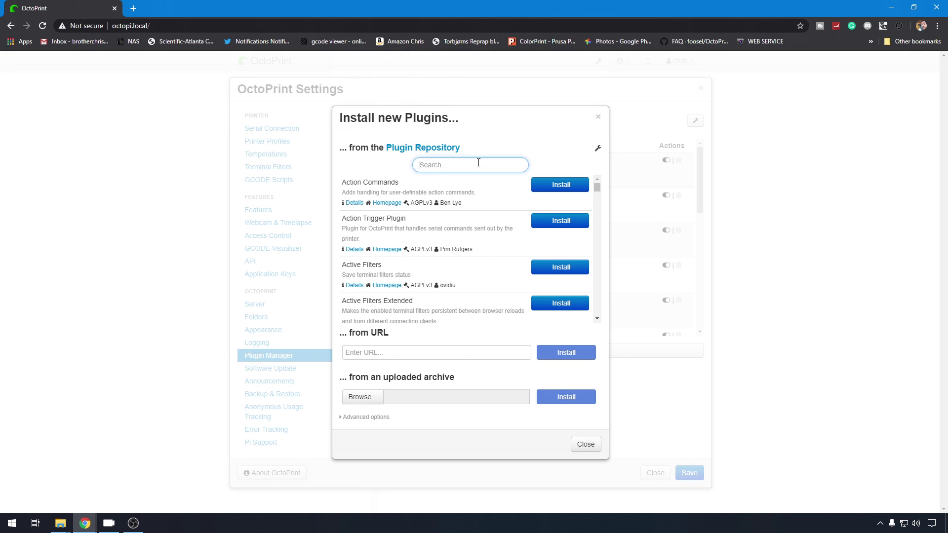
type("touch")
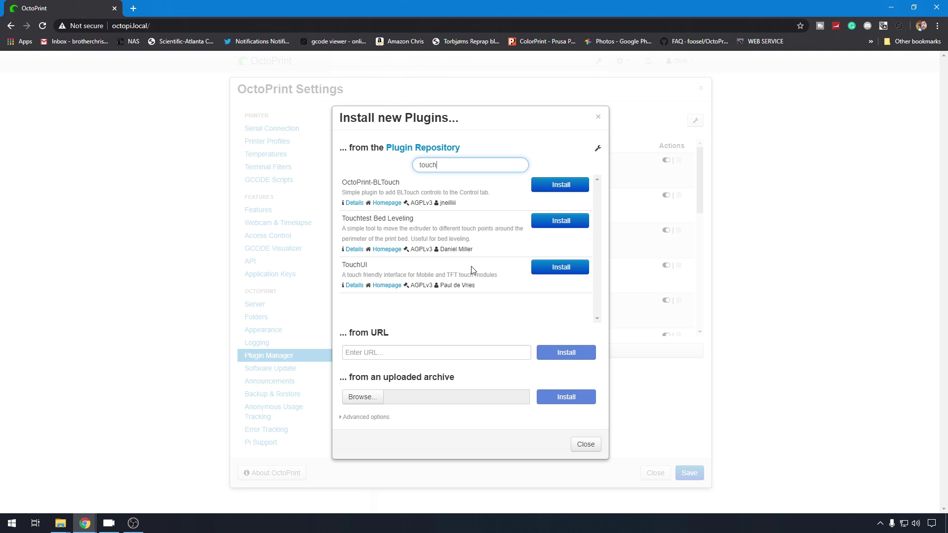
Step: Launch PuTTY and connect using the saved octopi.local session
left_click(9, 523)
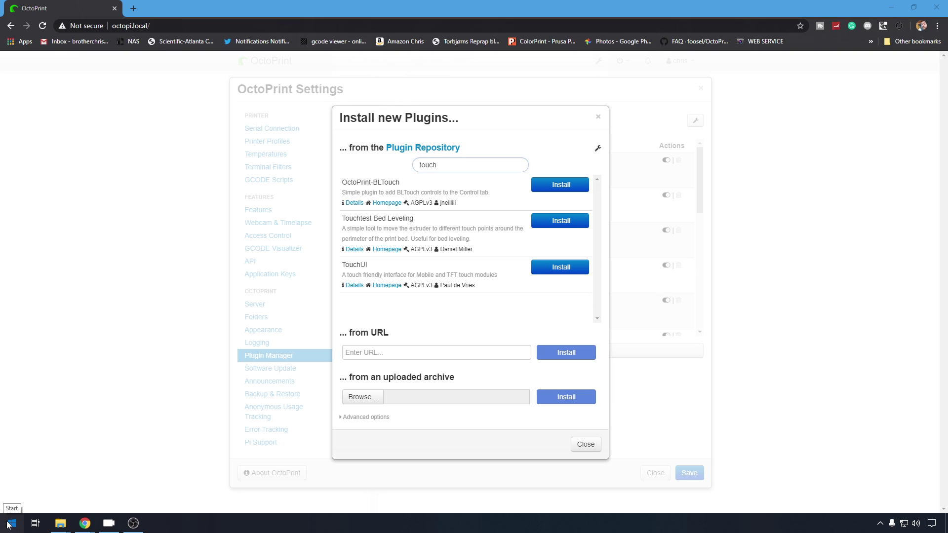
type("p")
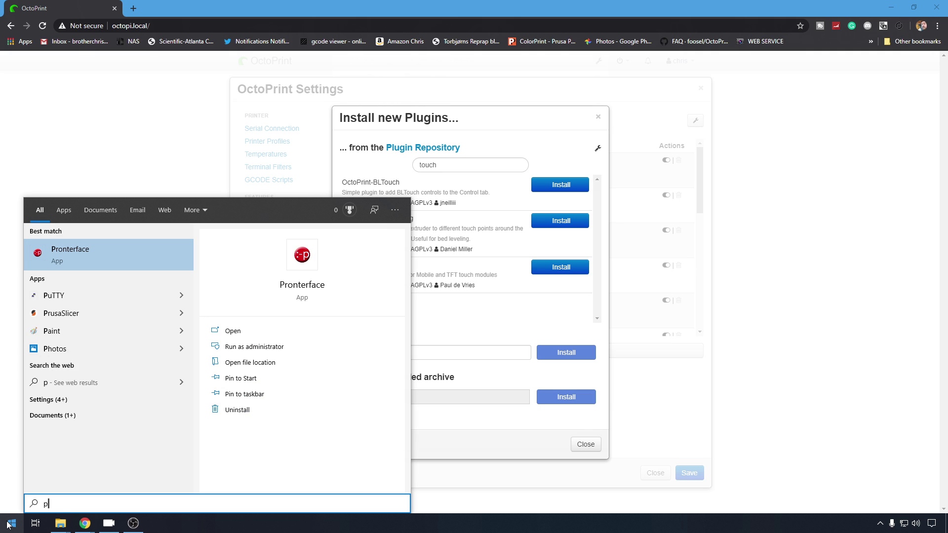
type("utty")
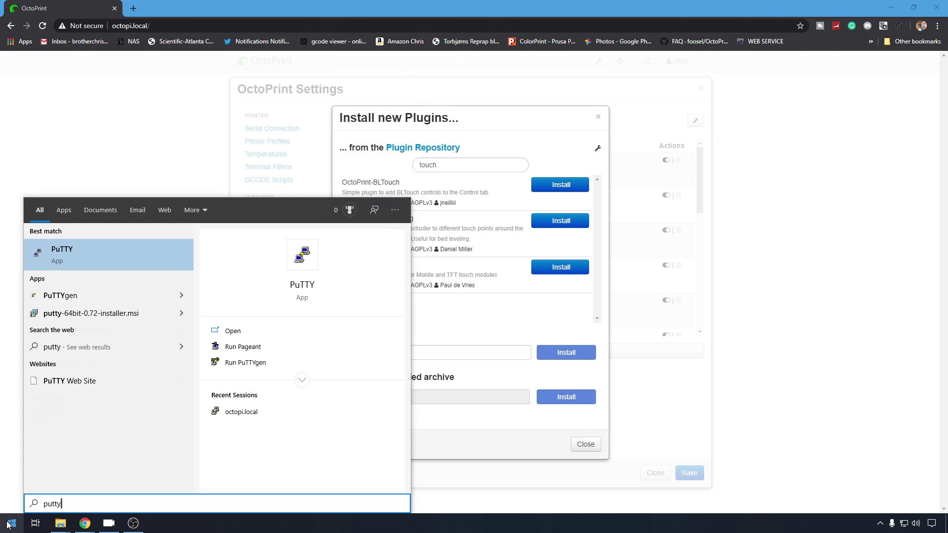
key("Return")
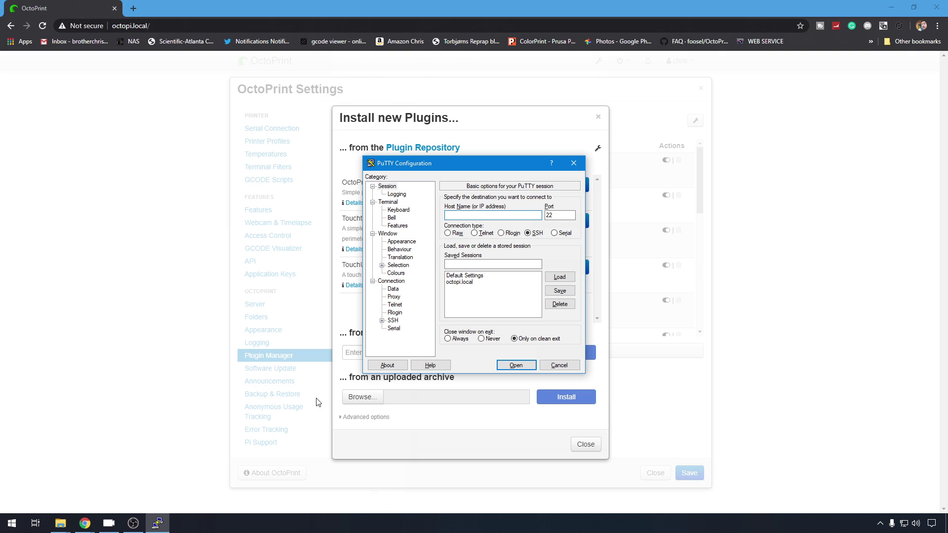
left_click(459, 281)
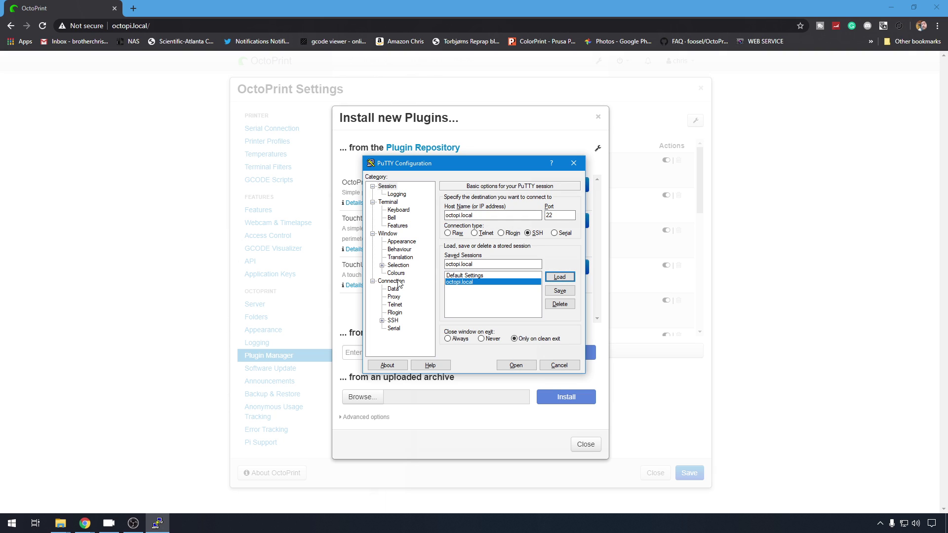
key("Return")
Step: Log in as pi with the account password and maximize the terminal window
type("pi")
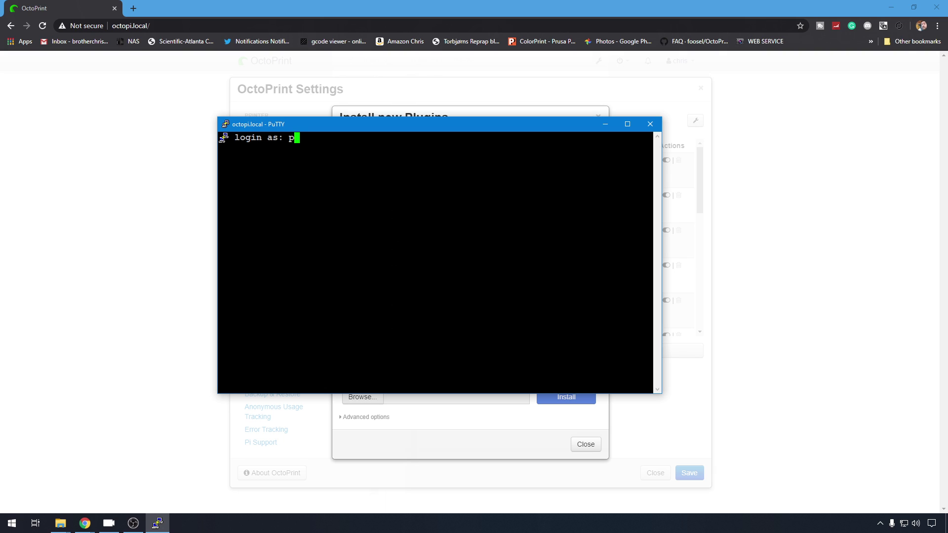
key("Return")
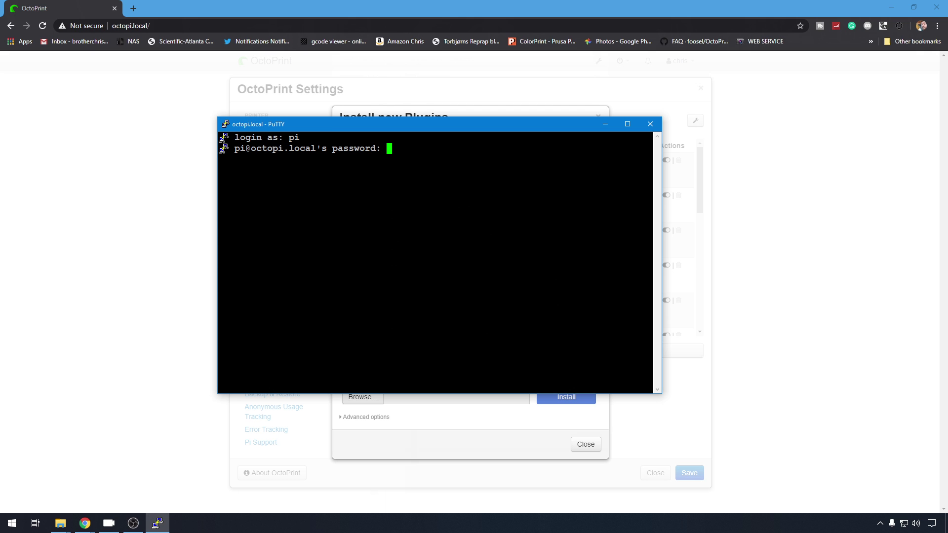
key("Return")
key("super+Up")
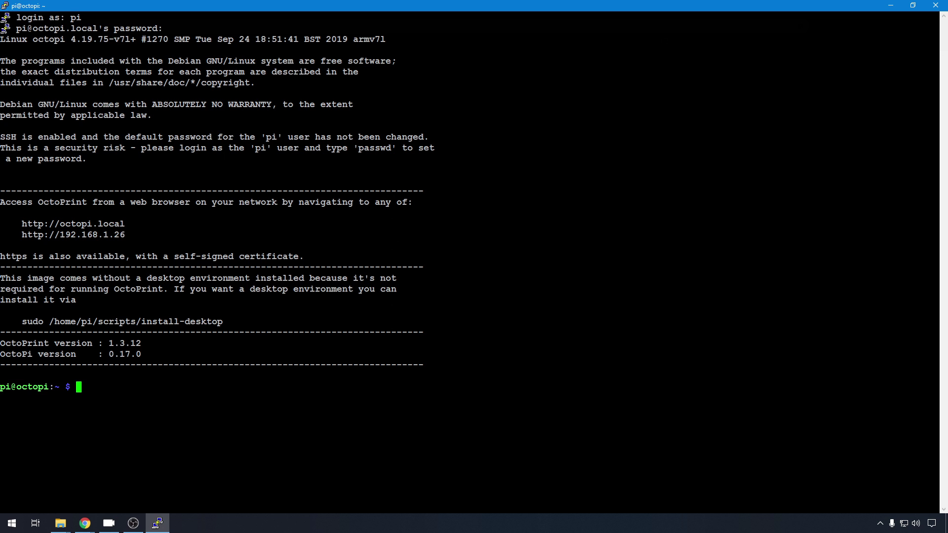
key("alt+Tab")
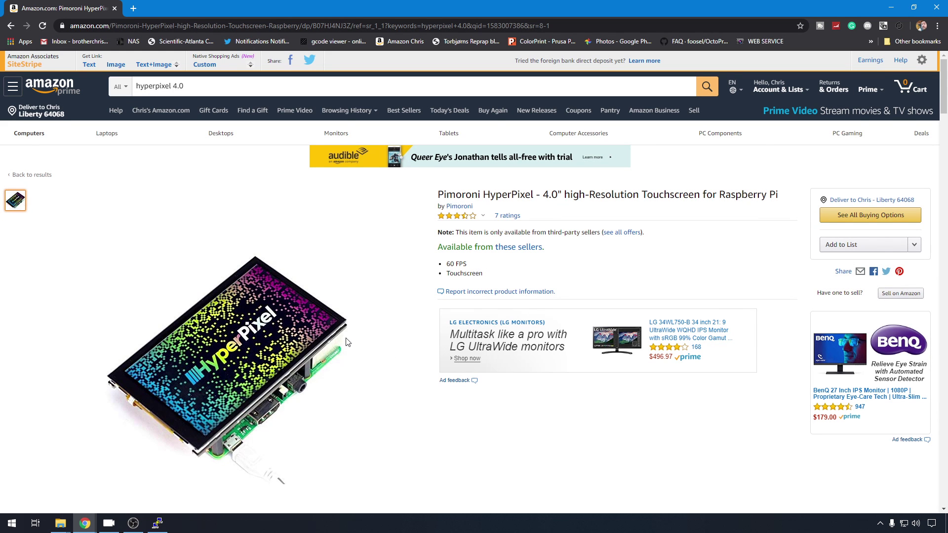
Step: Google 'HyperPixel 4.0 screen github' and open the pimoroni/hyperpixel4 page
scroll(347, 342, "down", 1)
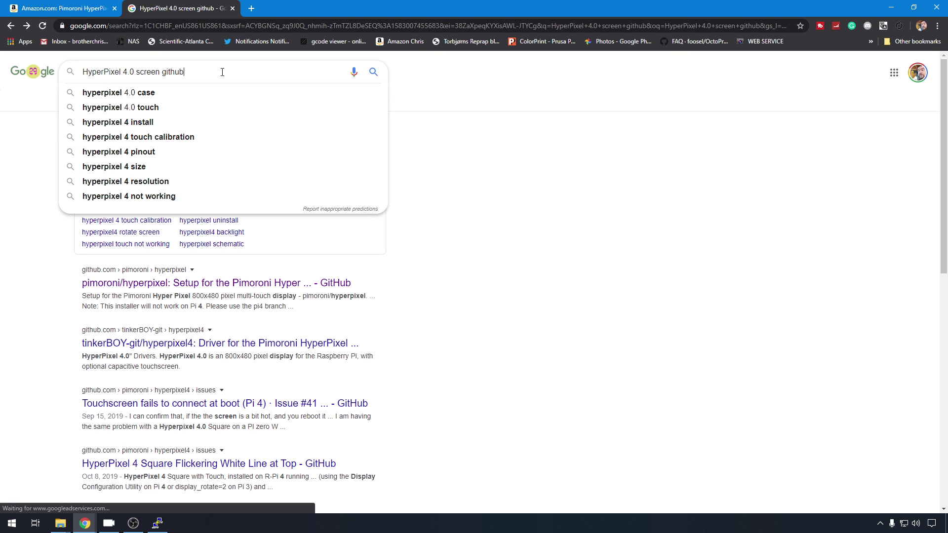
key("Return")
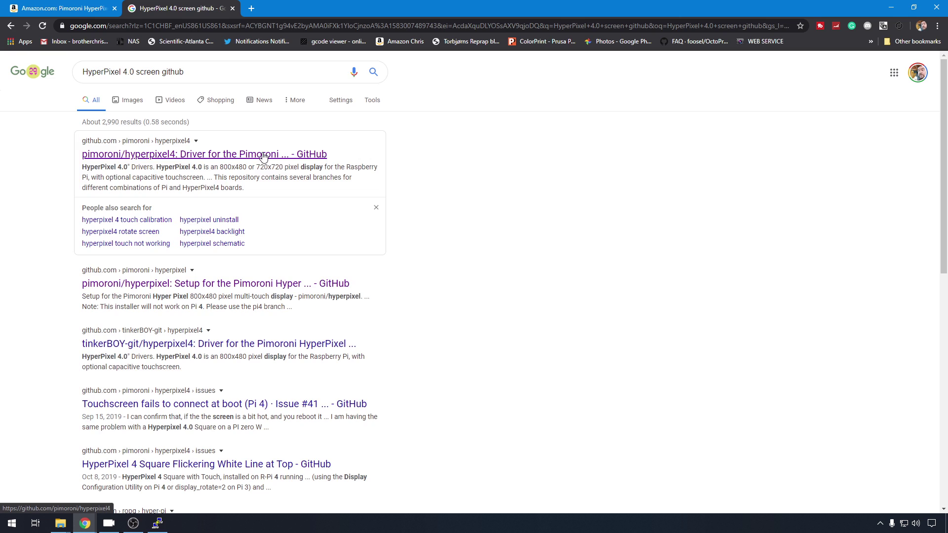
left_click(264, 157)
Step: Copy the README's one-line curl install command
scroll(230, 302, "down", 7)
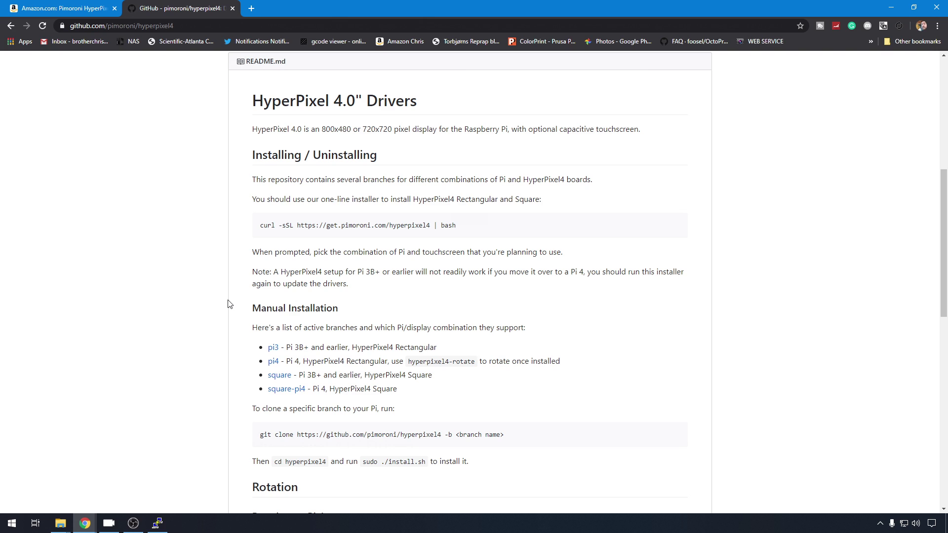
left_click_drag(464, 227, 260, 225)
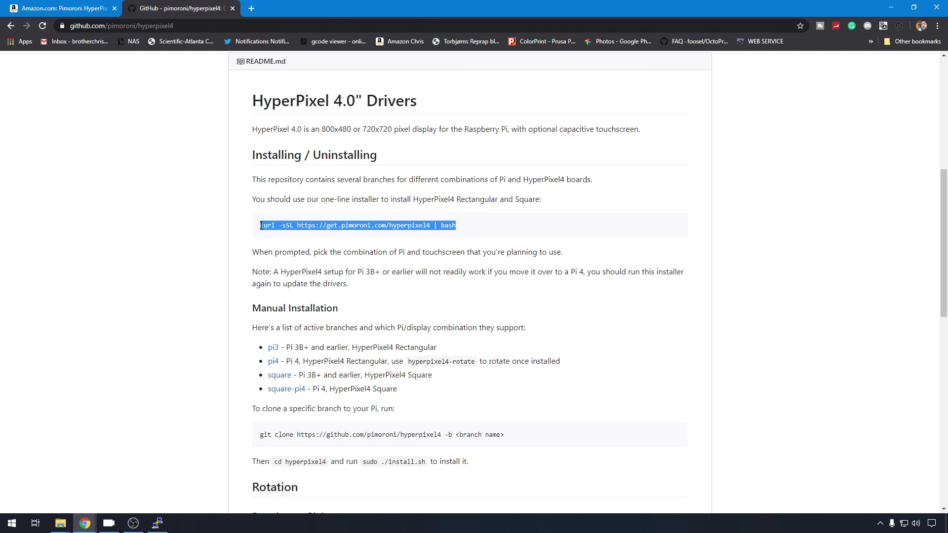
right_click(349, 225)
left_click(359, 232)
Step: Paste and run the curl installer in PuTTY, answering y to continue
left_click(157, 523)
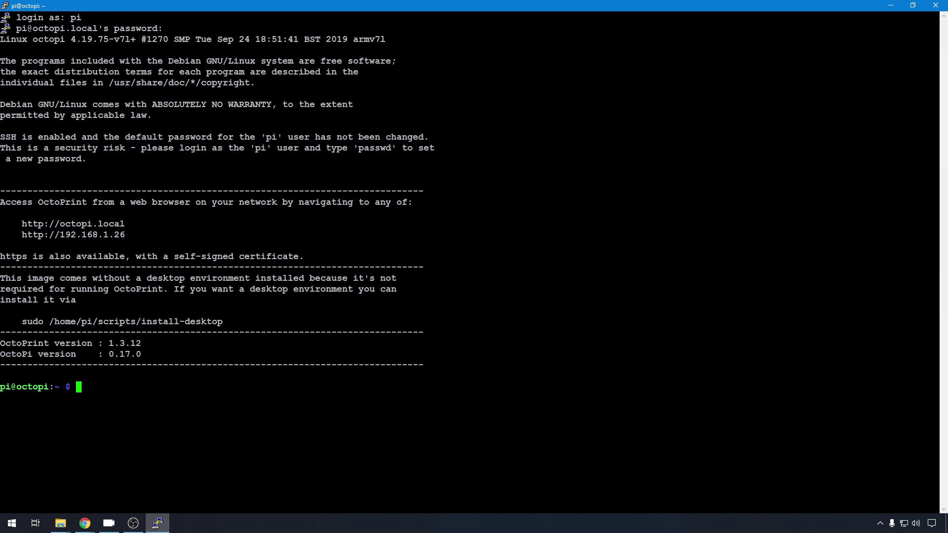
key("shift+Insert")
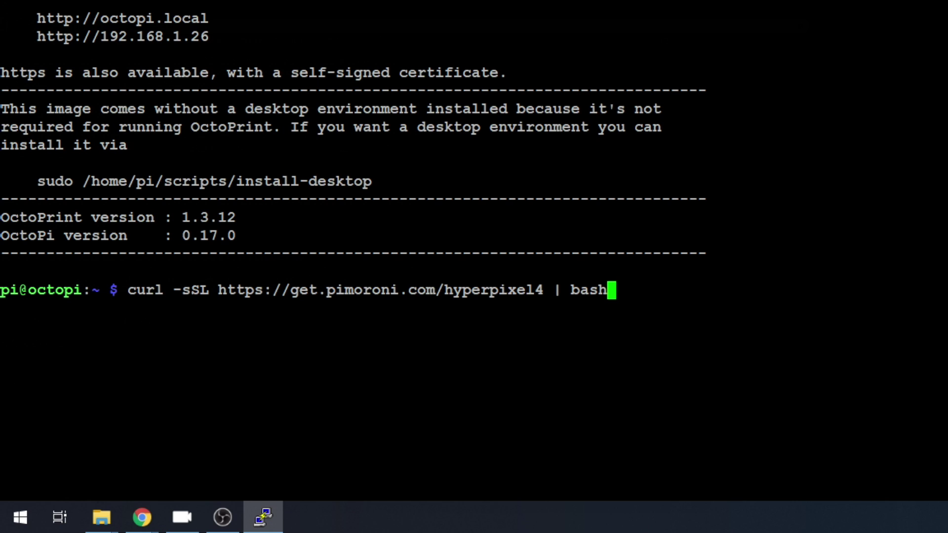
key("Return")
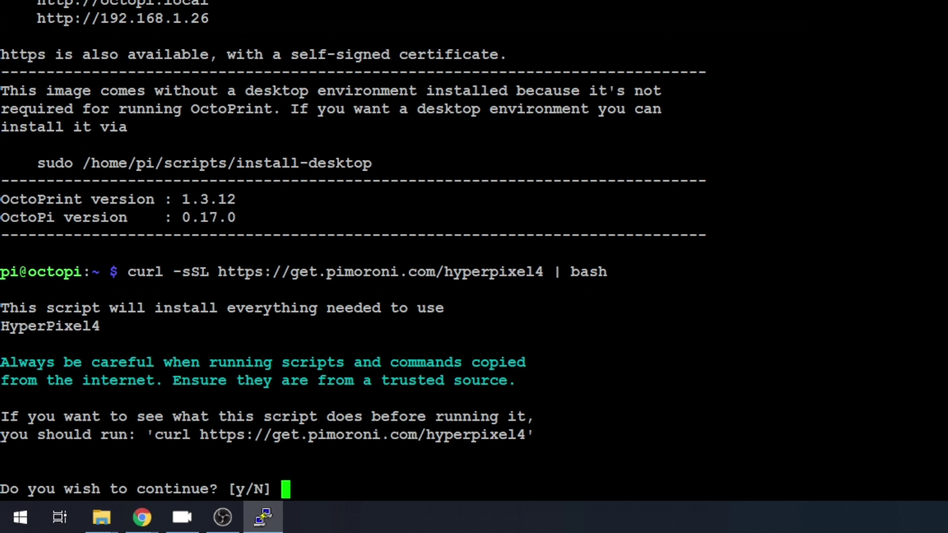
type("y")
key("Return")
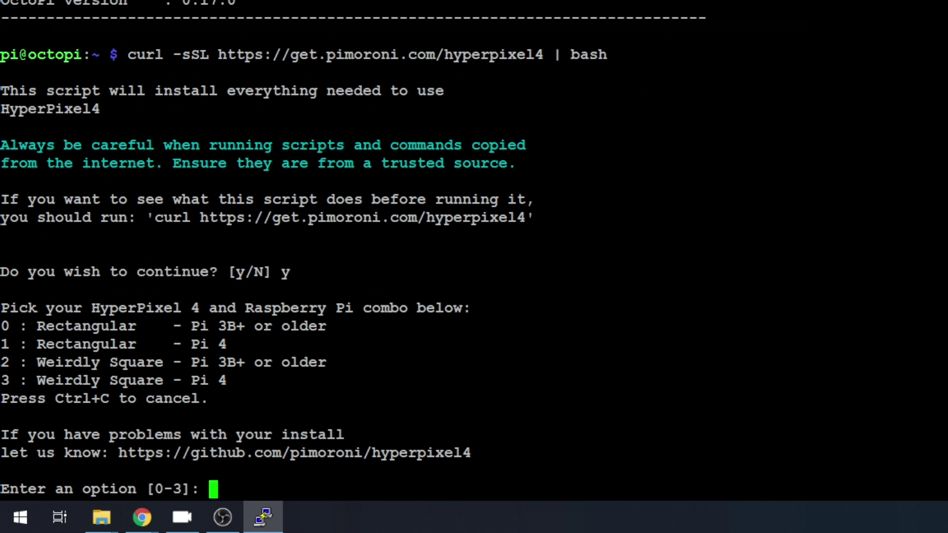
Step: Choose option 1, Rectangular for Pi 4, and confirm the install with y
left_click_drag(543, 344, 1, 344)
type("1")
key("Return")
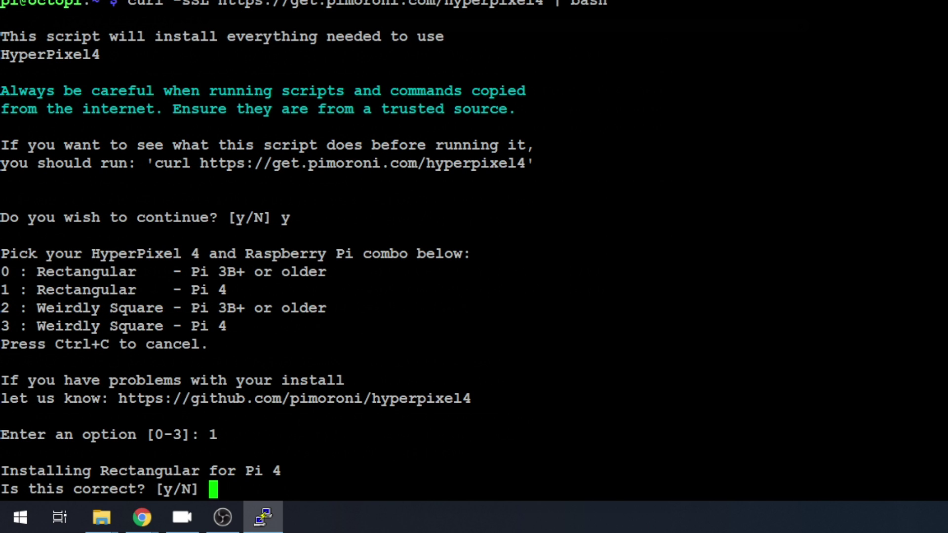
type("y")
key("Return")
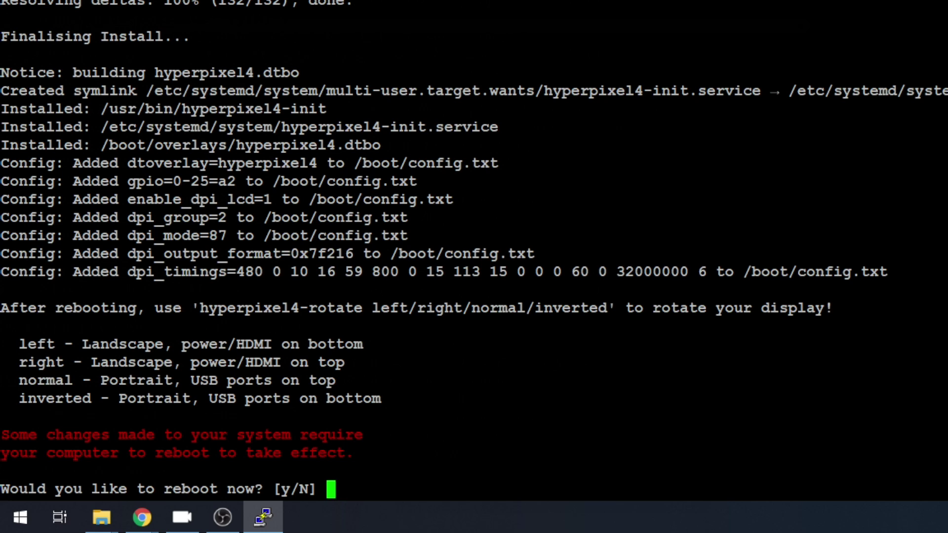
Step: Accept the reboot with y, then Restart Session in PuTTY to reconnect to the Pi
type("y")
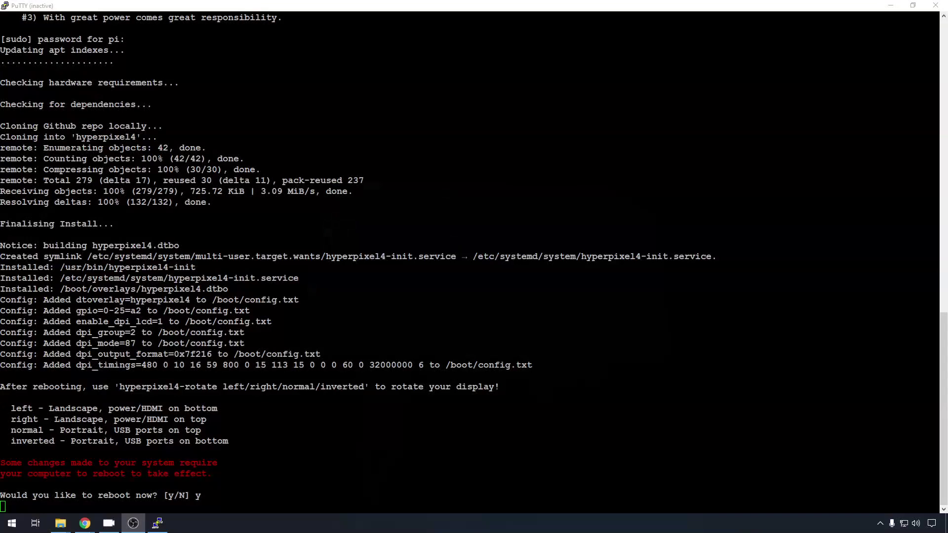
left_click(5, 5)
left_click(30, 106)
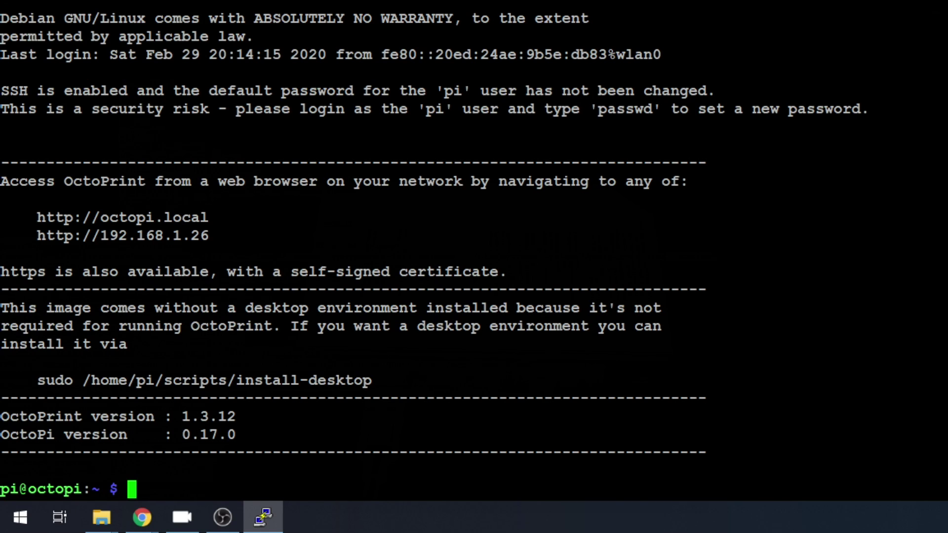
type("cd /")
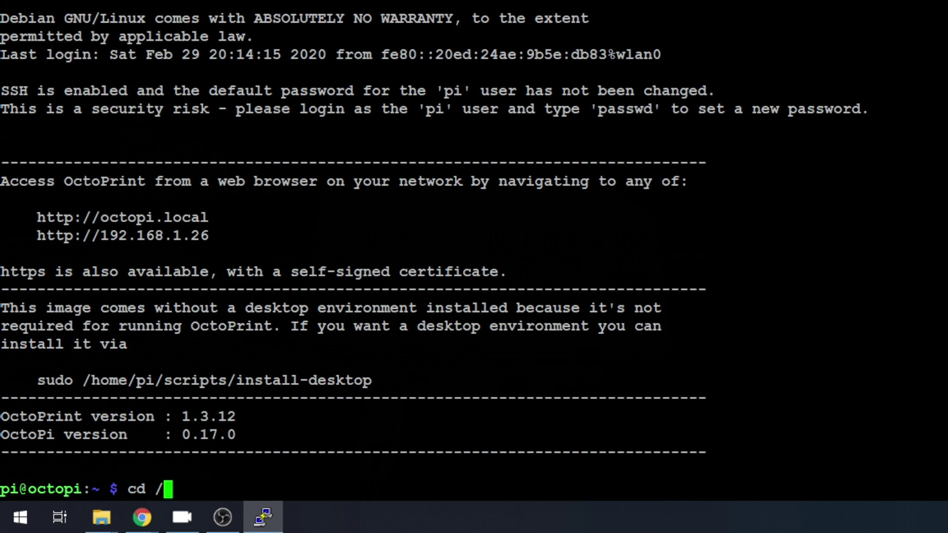
type("boot")
Step: Change into /boot and list its files
key("Return")
type("ls")
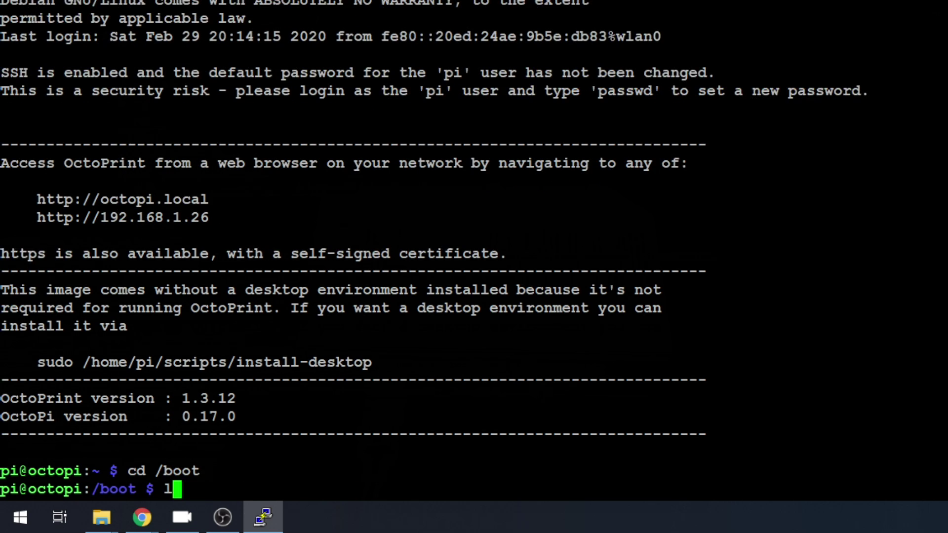
key("Return")
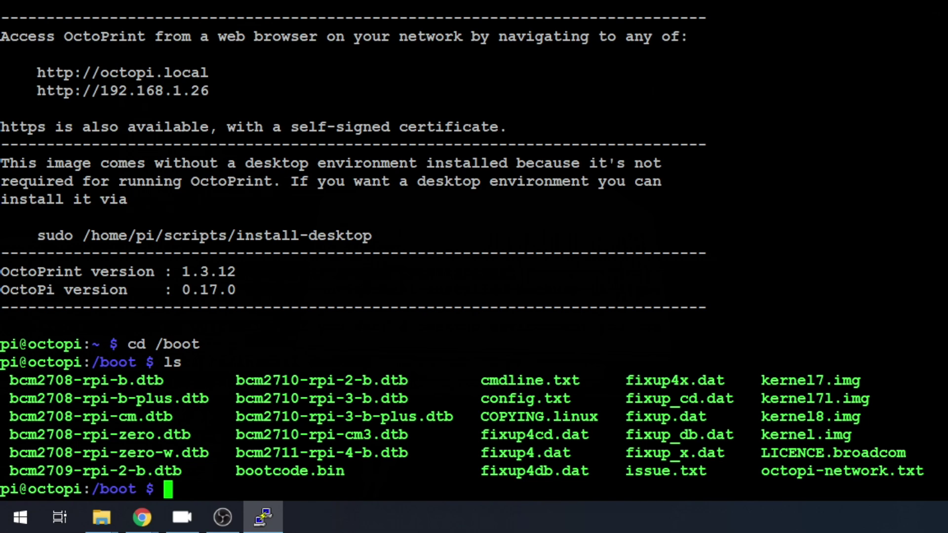
Step: Open config.txt with sudo nano, entering the sudo password, and jump to its end
type("sudo n")
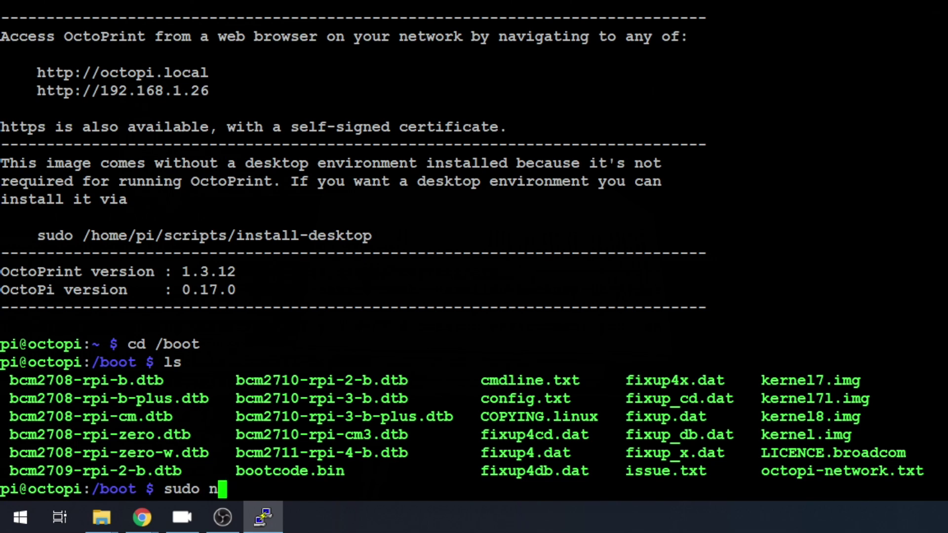
type("ano config")
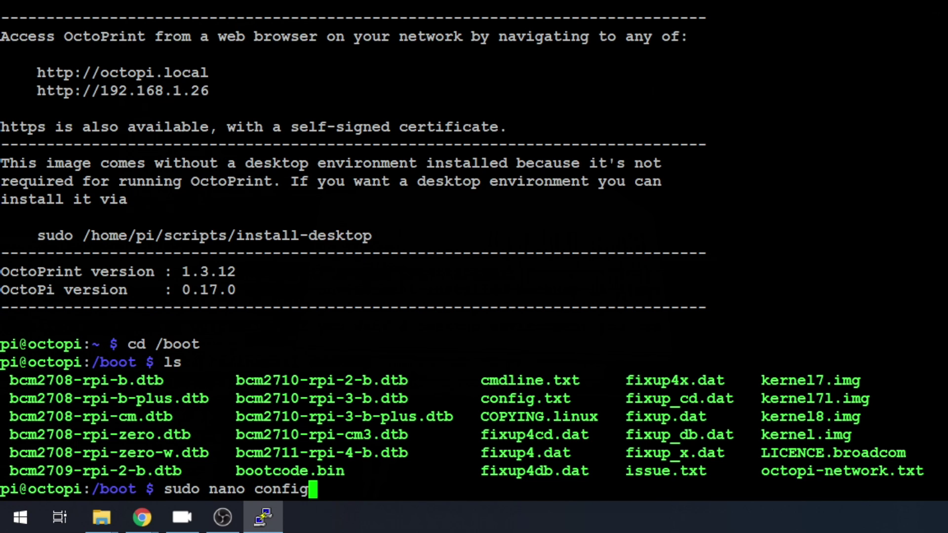
type(".txt")
key("Return")
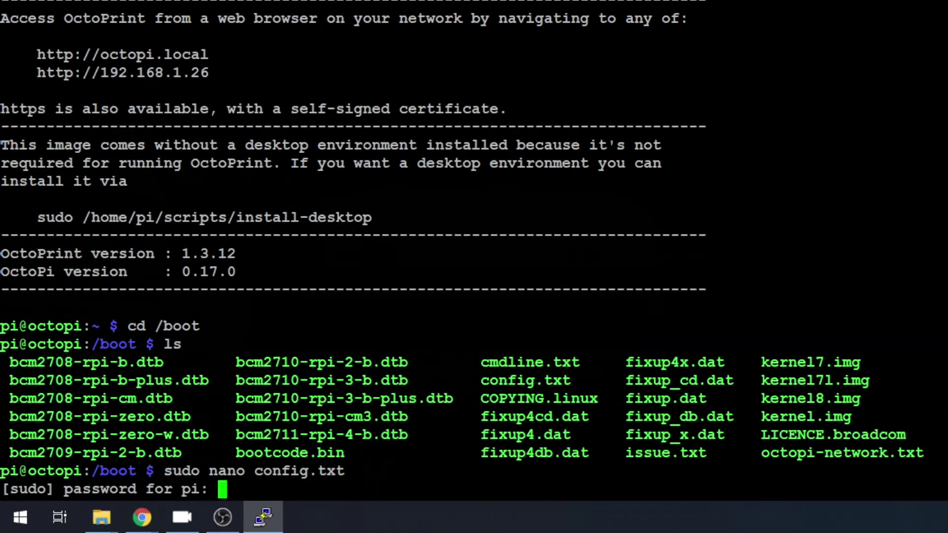
type("raspberry")
key("Return")
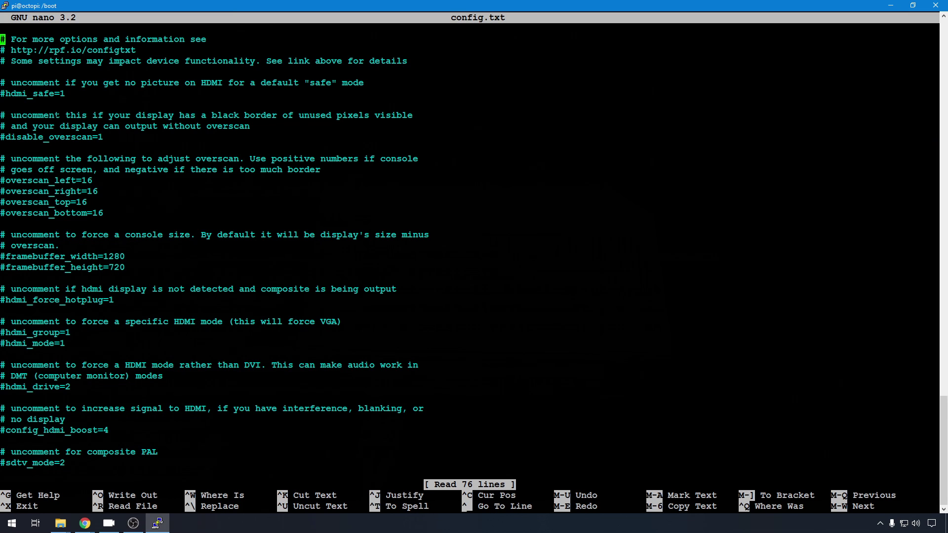
key("Page_Down")
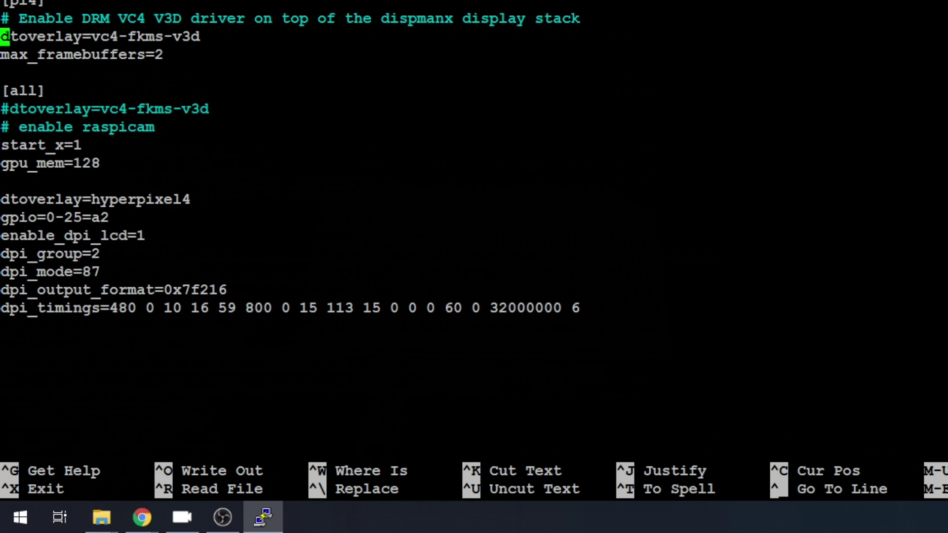
Step: Prefix the [pi4] dtoverlay=vc4-fkms-v3d line with # and add display_lcd_rotate=3 after max_framebuffers=2
type("#")
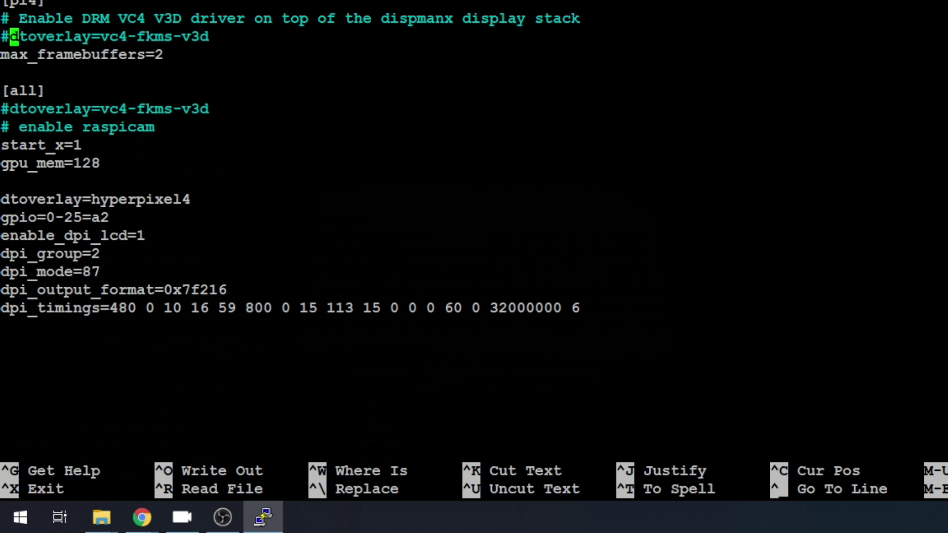
left_click(5, 72)
type("display_")
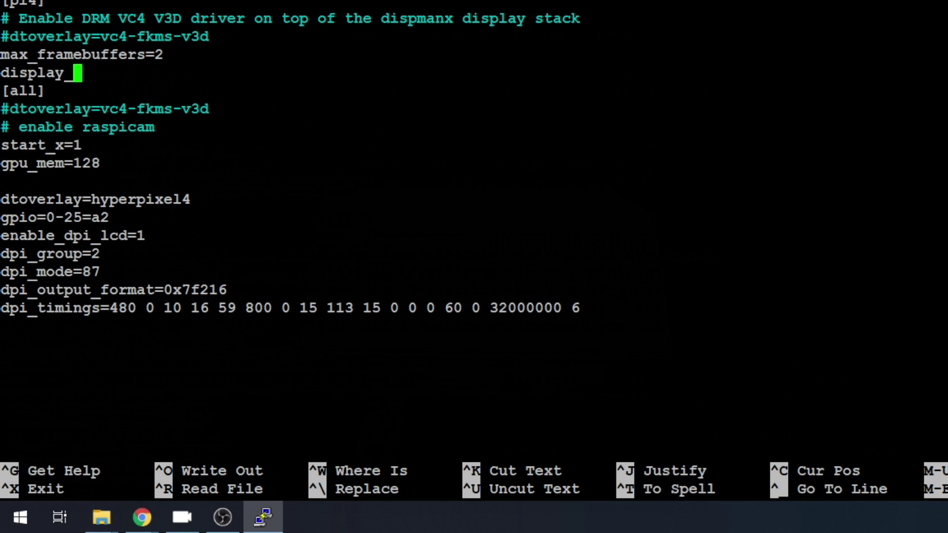
type("lcd_")
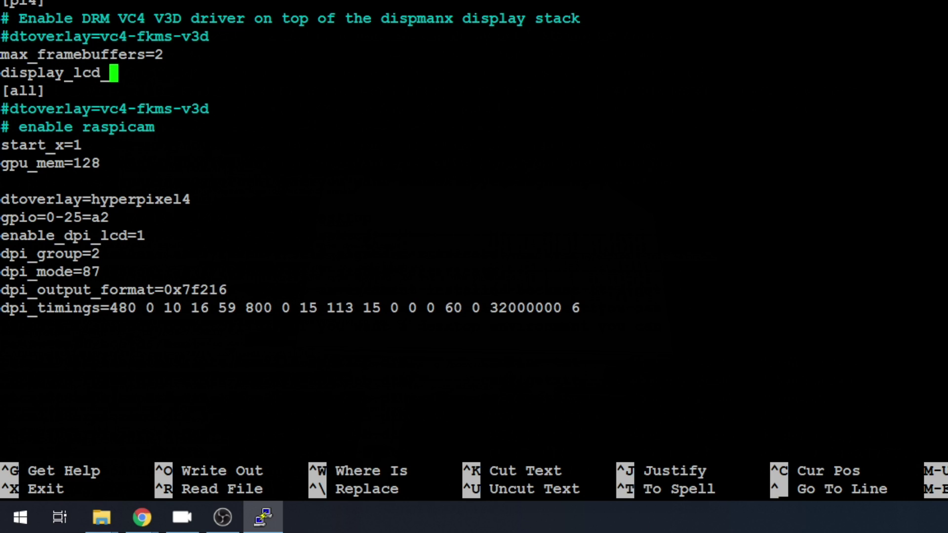
type("rotate=")
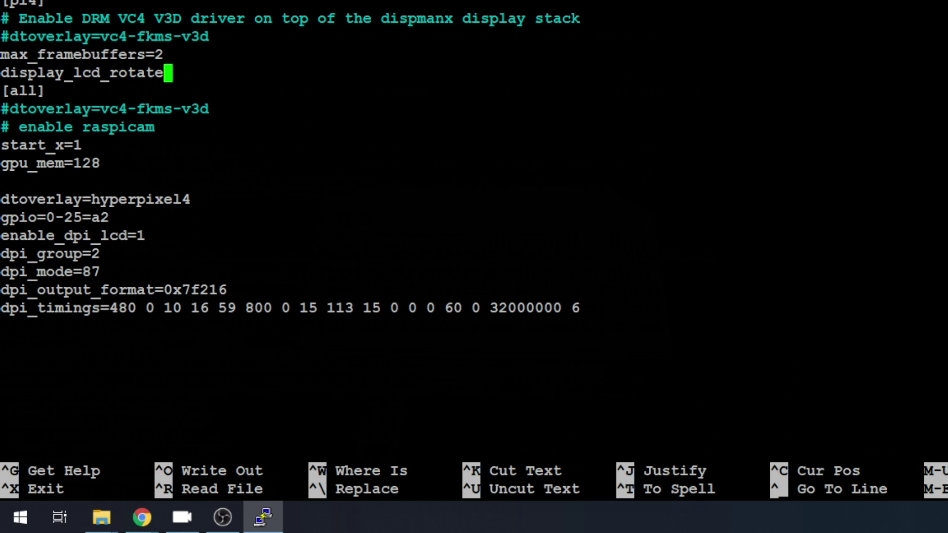
type("3")
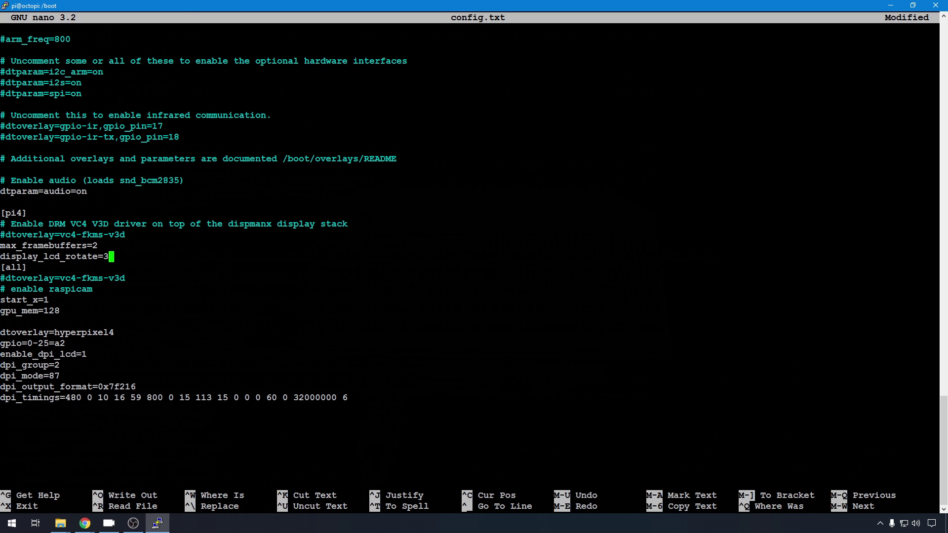
Step: Save config.txt, exit nano, and run sudo reboot now
key("ctrl+x")
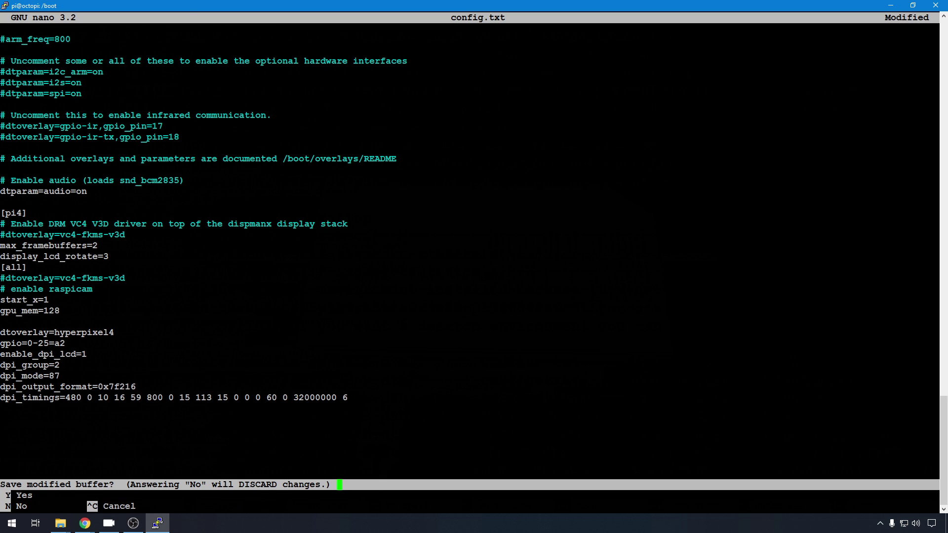
key("y")
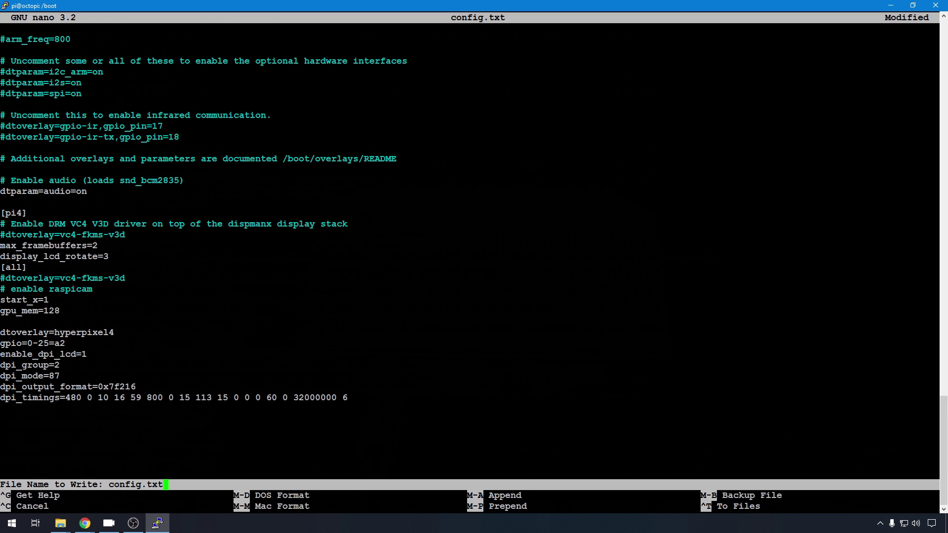
key("Return")
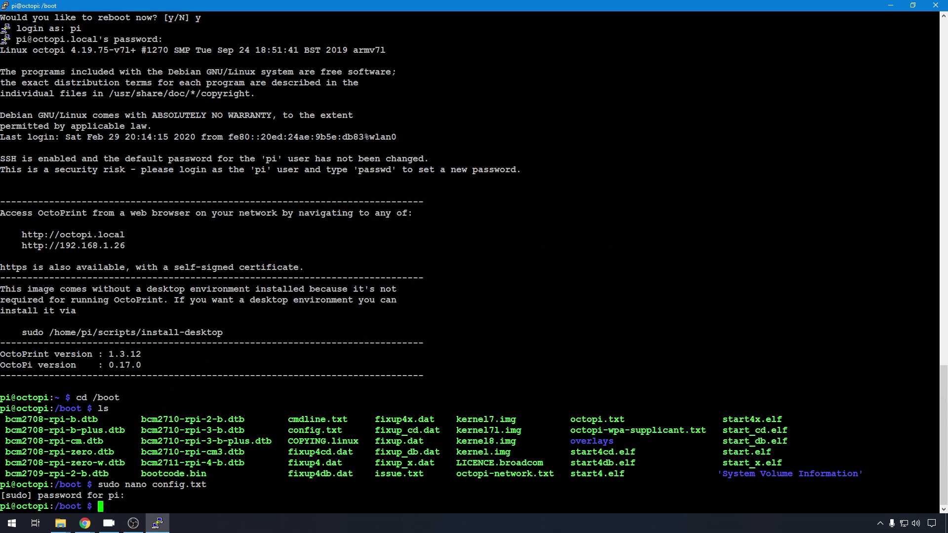
type("sudo reboot now")
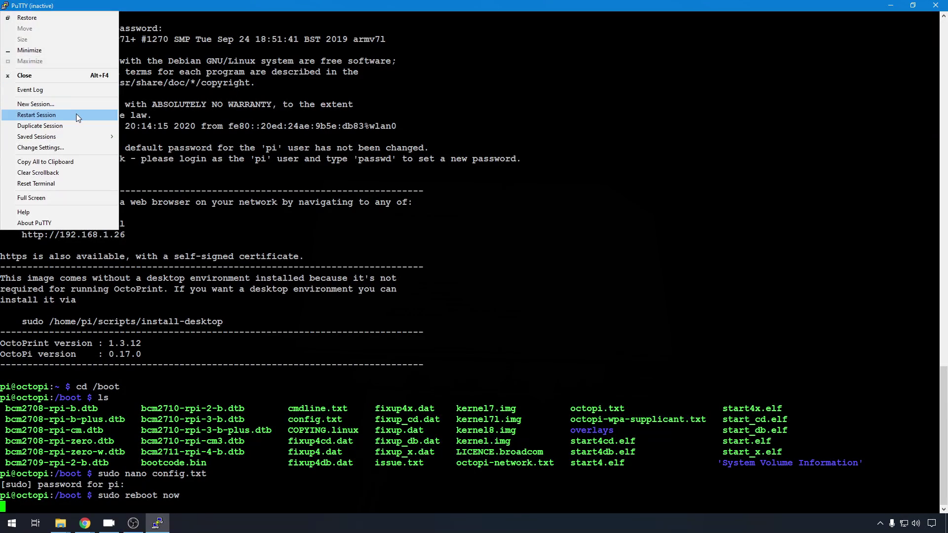
Step: Restart the PuTTY session and log in as pi with the account password
left_click(76, 113)
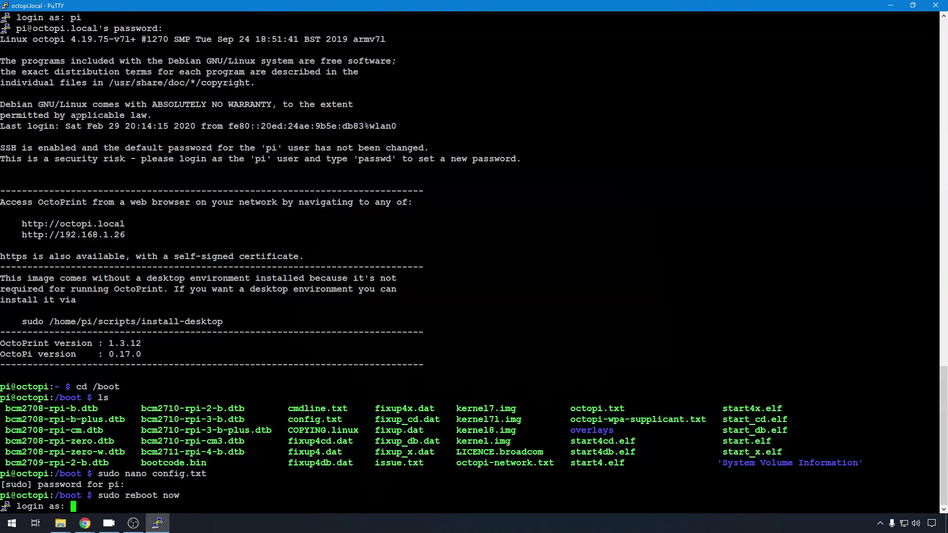
type("pi")
key("Return")
type("raspberry")
key("Return")
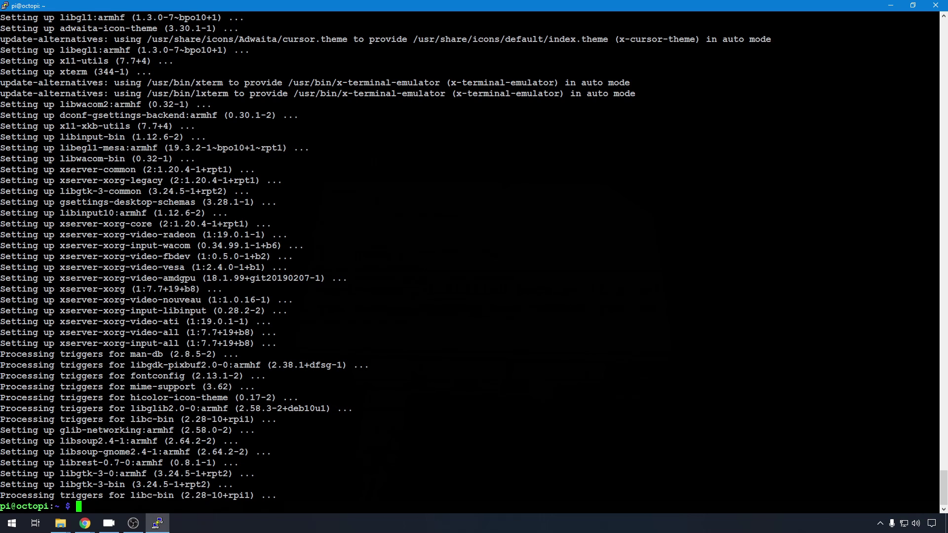
Step: Download octoscreen_2.5-1_armhf.deb with wget and install it using sudo dpkg -i
left_click(85, 523)
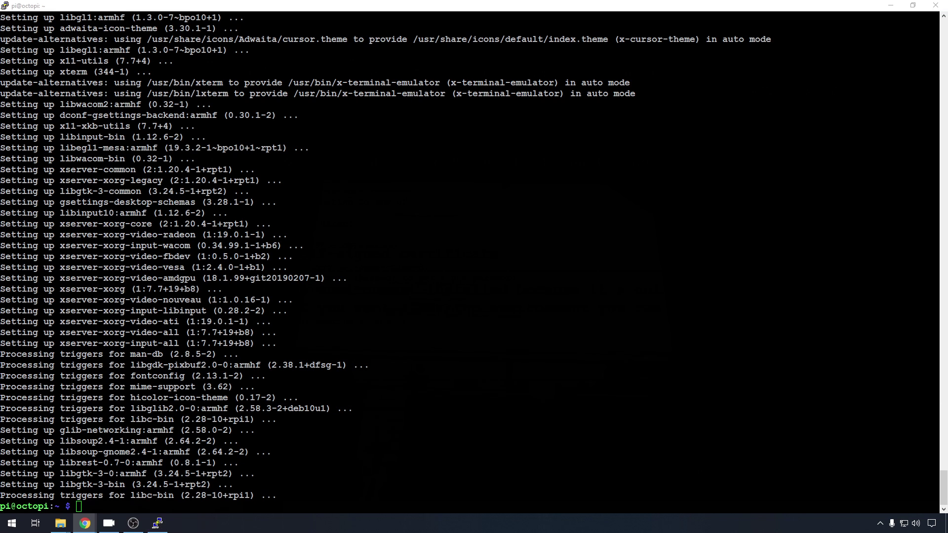
key("shift+Insert")
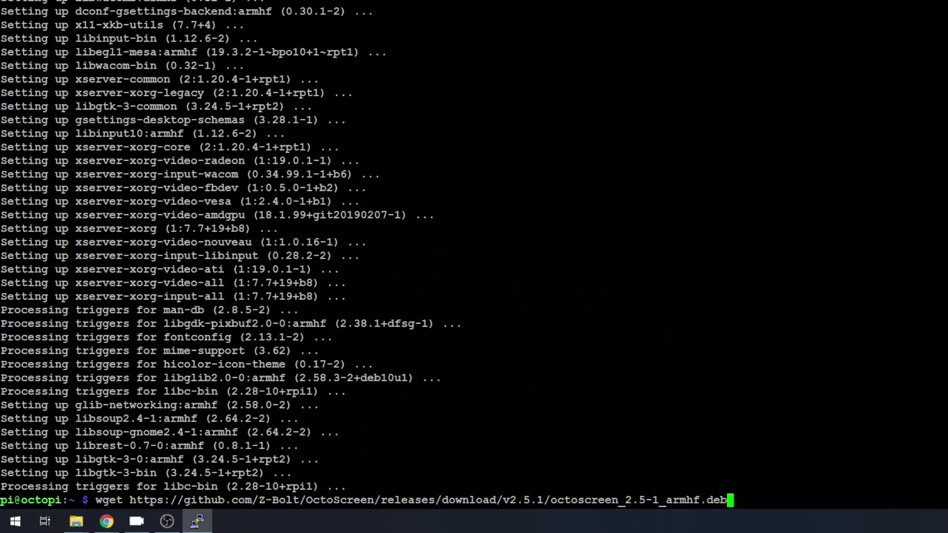
key("Return")
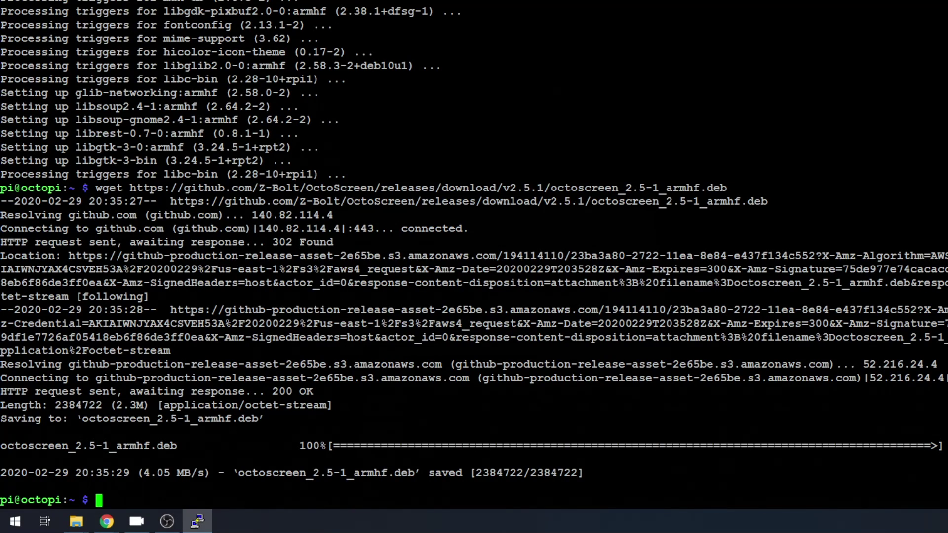
key("shift+Insert")
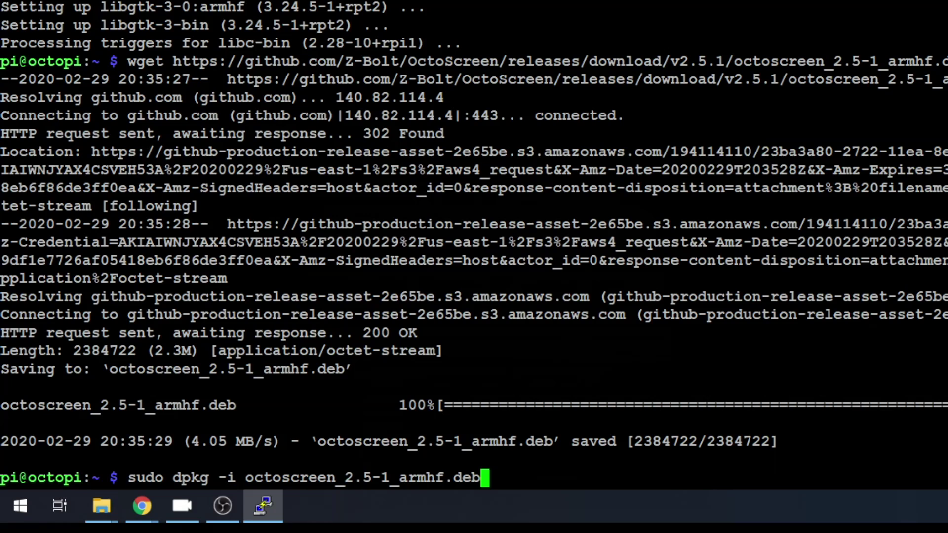
key("Return")
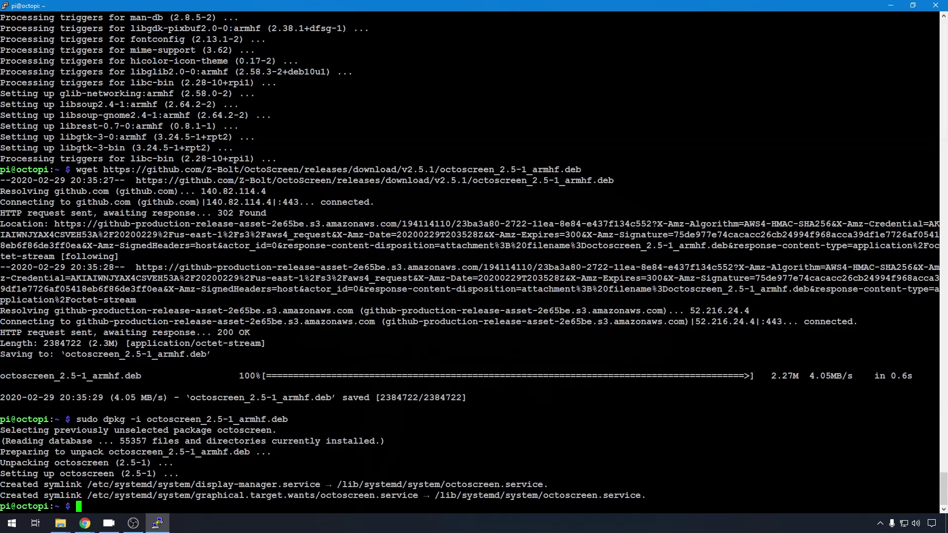
Step: Print /etc/octoscreen/config to the terminal with cat
type("/etc/")
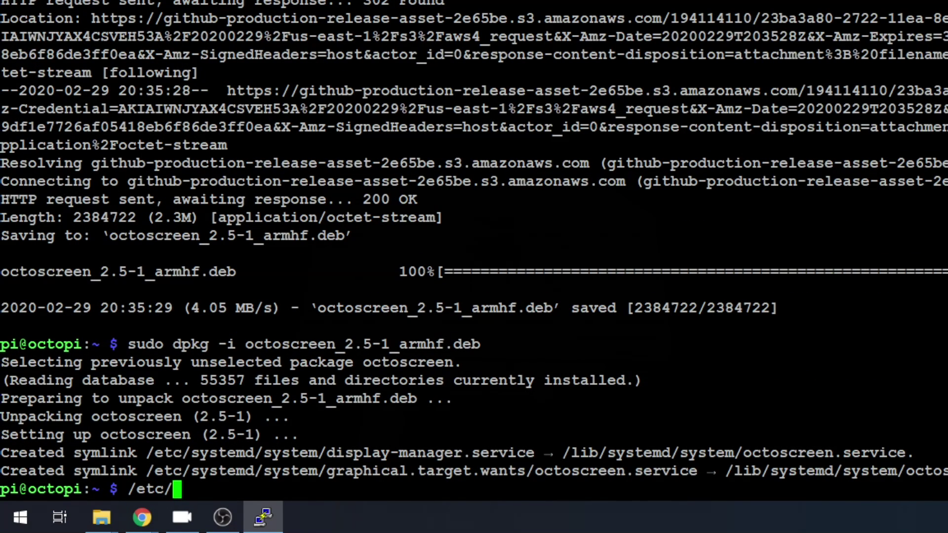
type("oct")
key("Tab")
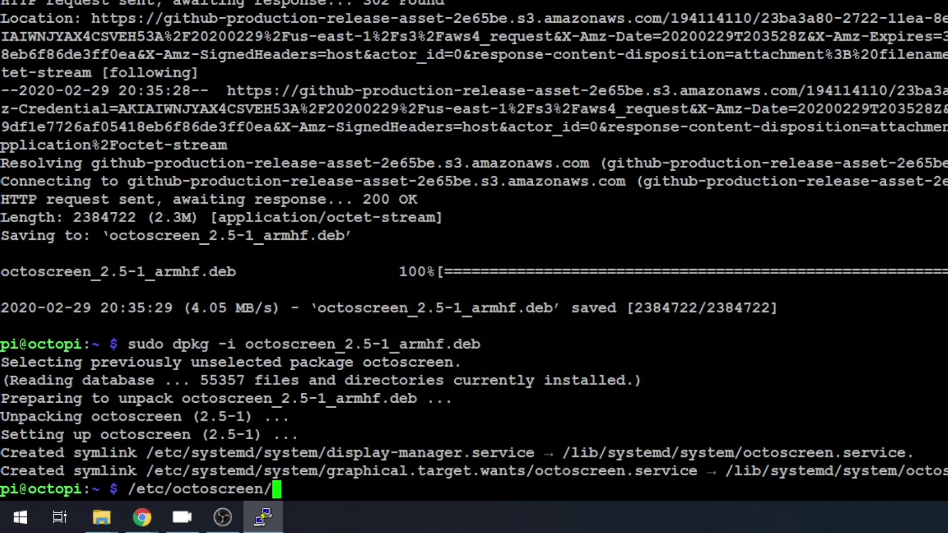
type("config")
key("Home")
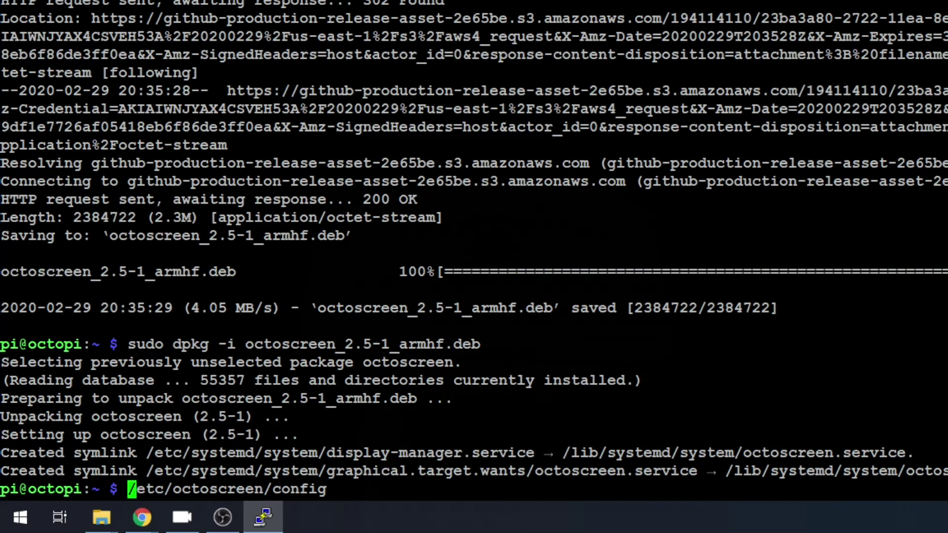
type("cat")
key("Return")
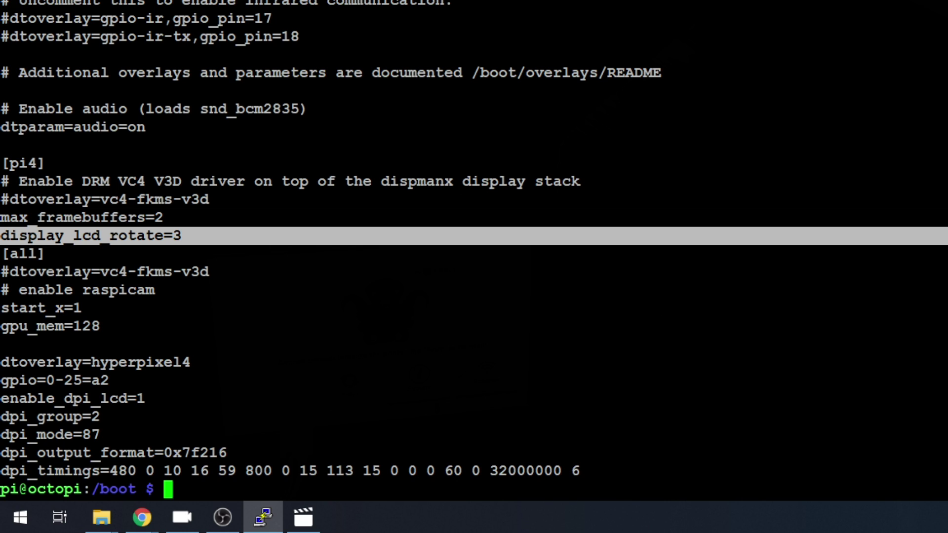
Step: Copy the guide's 90° TransformationMatrix Option line, then type cd /usr/share/X11/xorg.conf.d/ in PuTTY
mouse_move(129, 528)
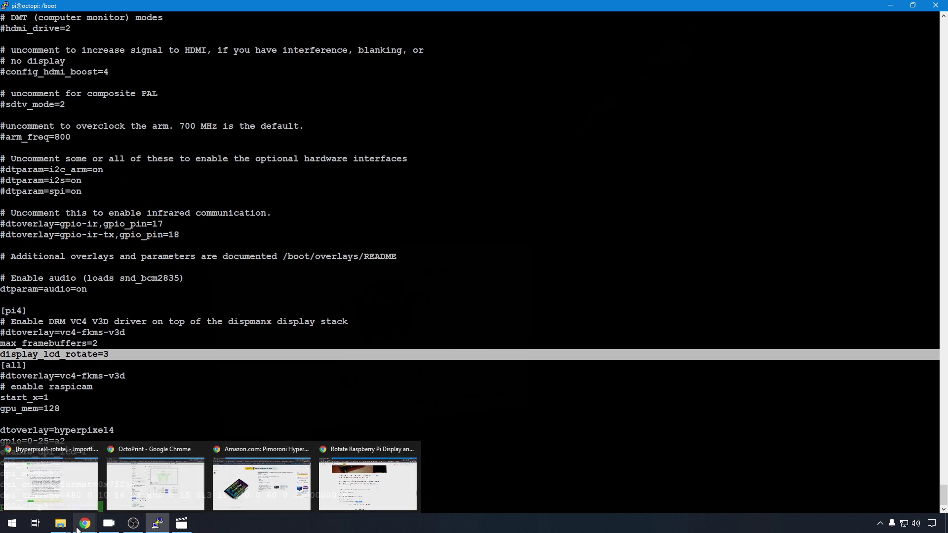
left_click(368, 483)
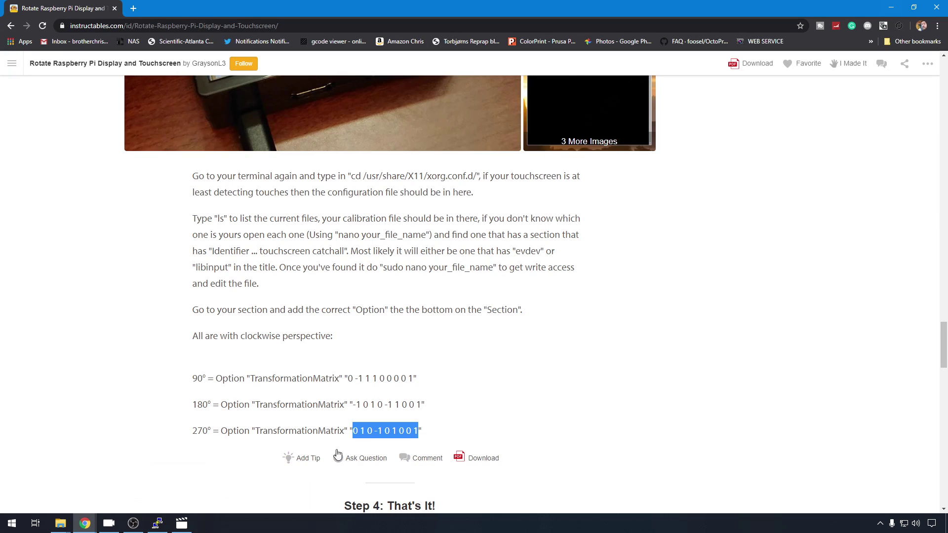
scroll(322, 378, "up", 1)
scroll(322, 378, "up", 6)
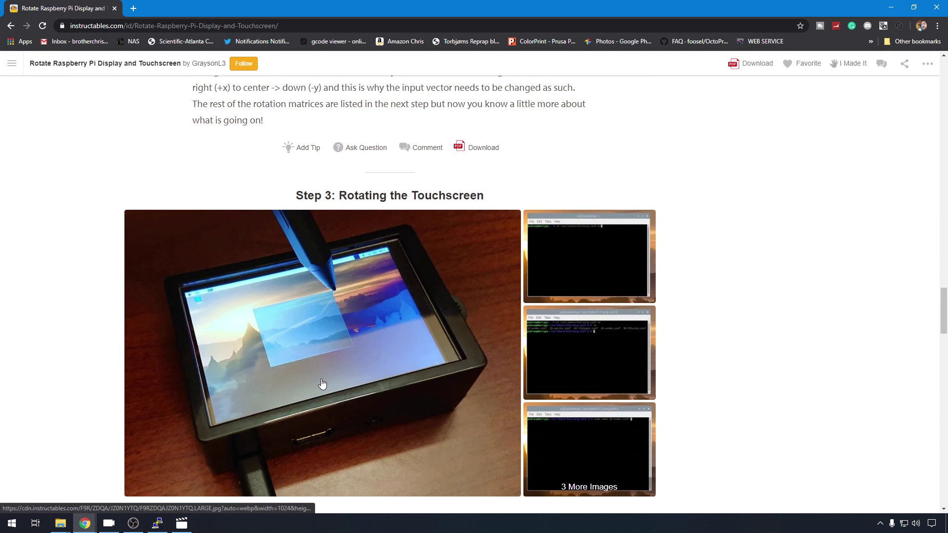
scroll(323, 384, "down", 8)
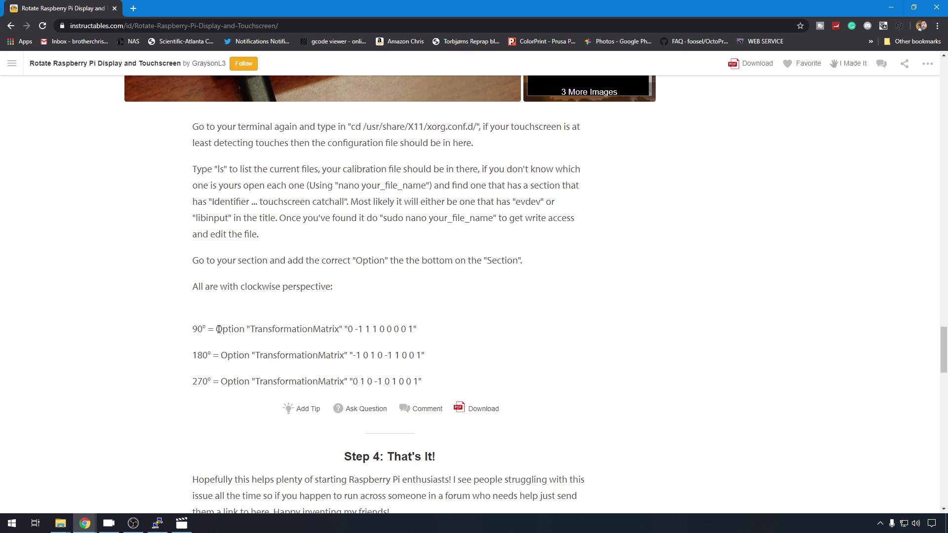
left_click_drag(218, 329, 422, 328)
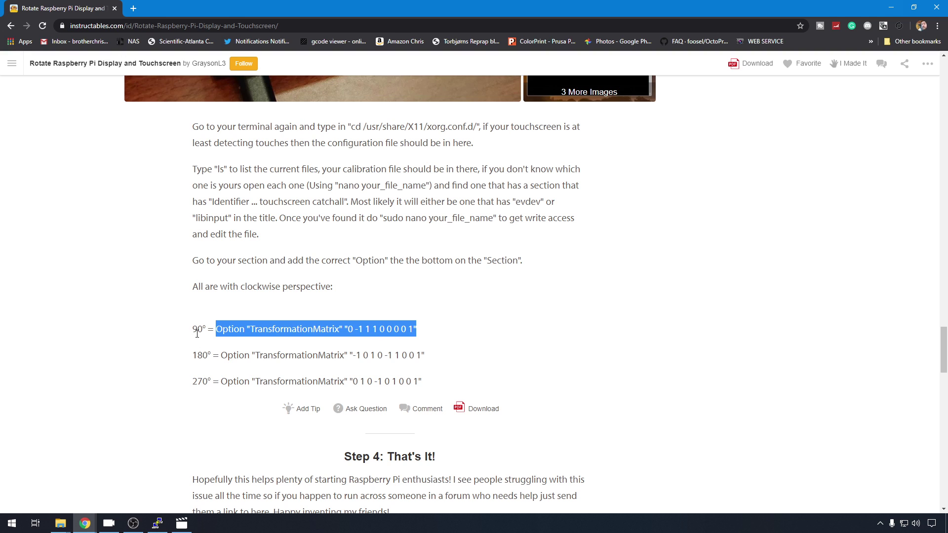
right_click(278, 330)
left_click(294, 337)
left_click(158, 524)
type("cd /usr/share/X11/xorg.conf.d/")
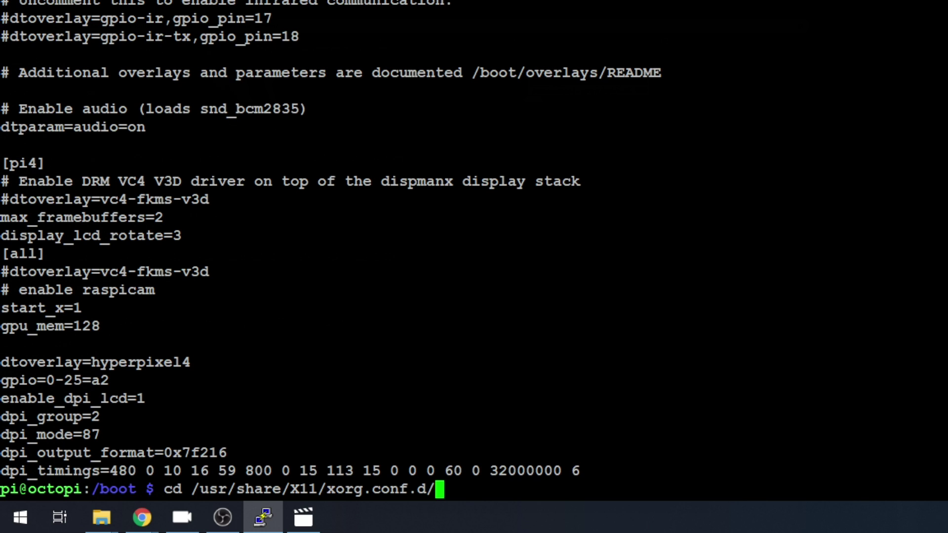
Step: Change into /usr/share/X11/xorg.conf.d and list its configuration files
key("Return")
type("ls")
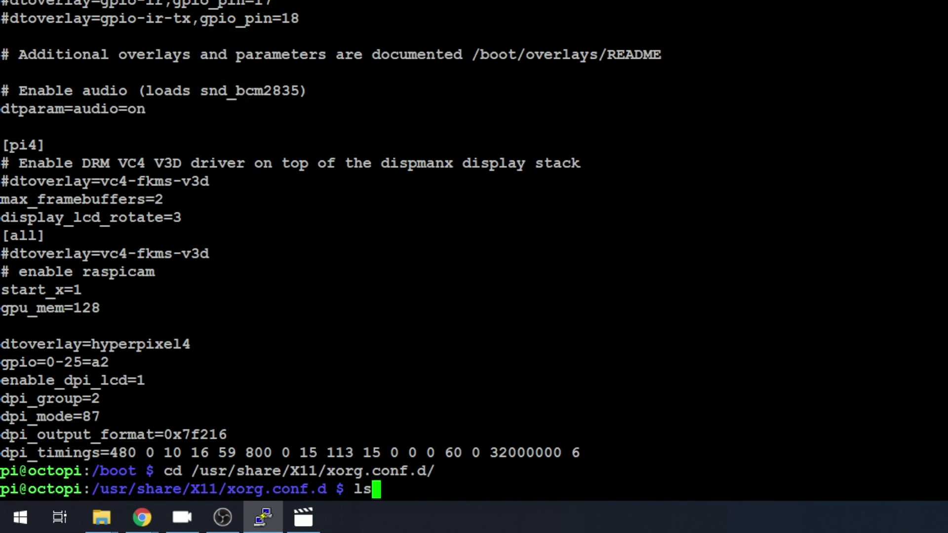
key("Return")
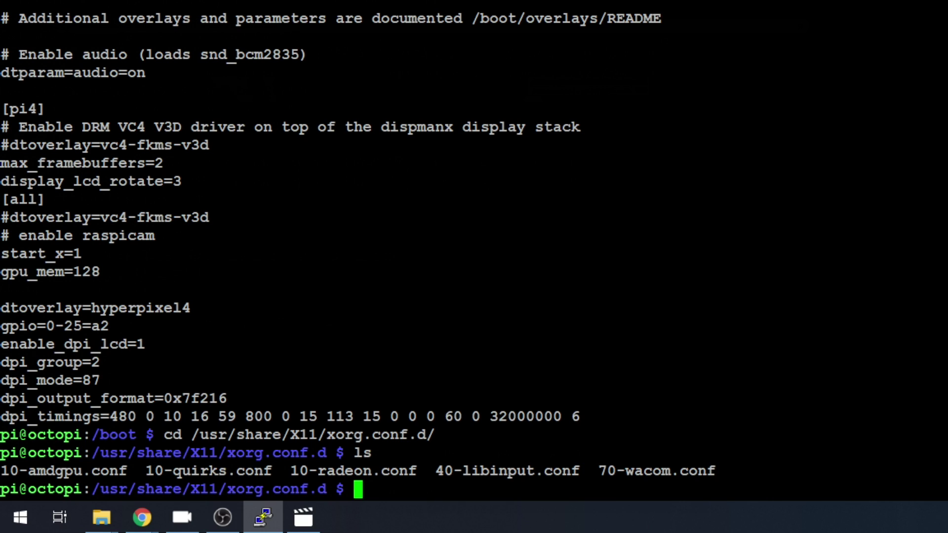
Step: Open 40-libinput.conf in nano with sudo
type("sudo ")
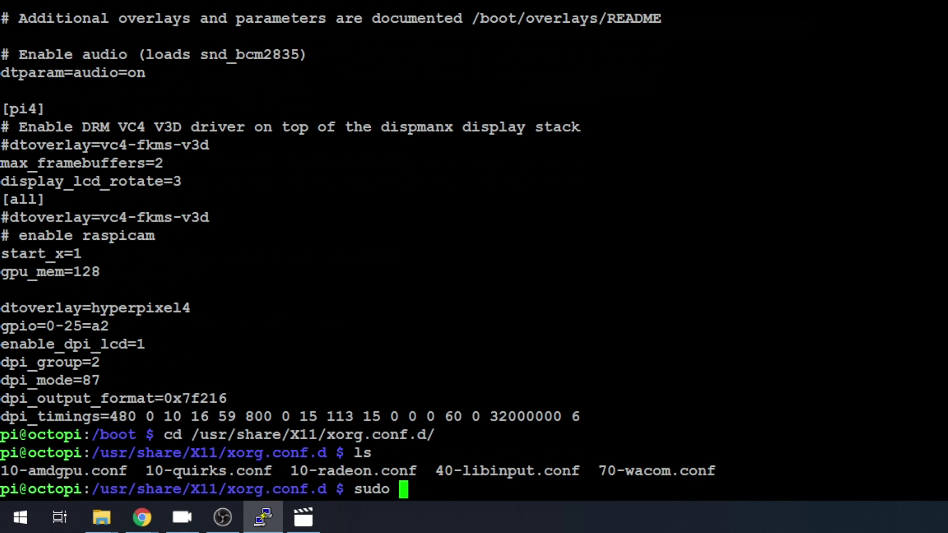
type("nano 40-")
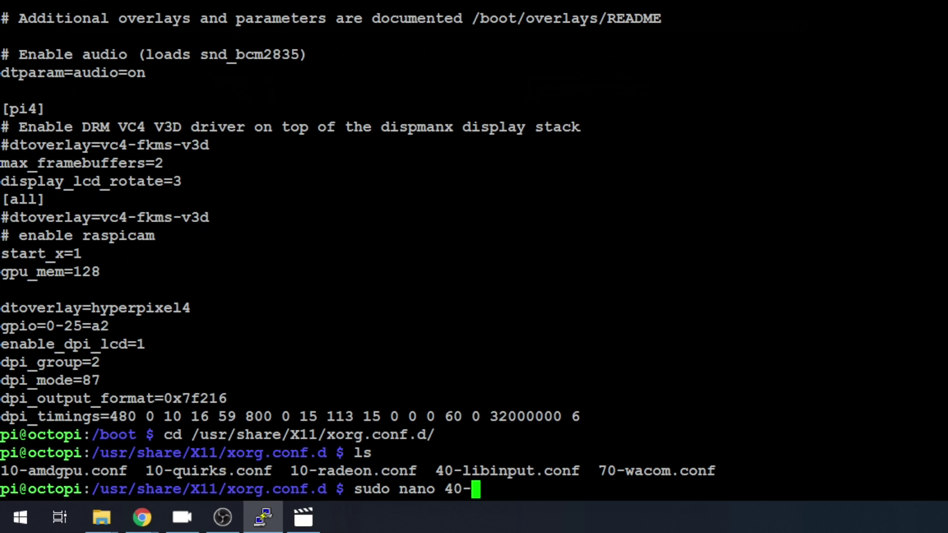
type("li")
key("Tab")
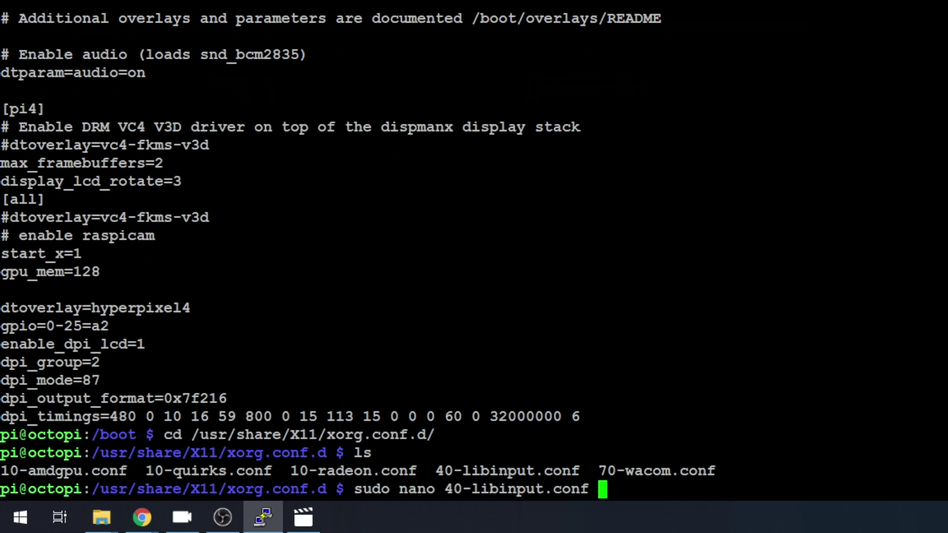
key("Return")
key("Return")
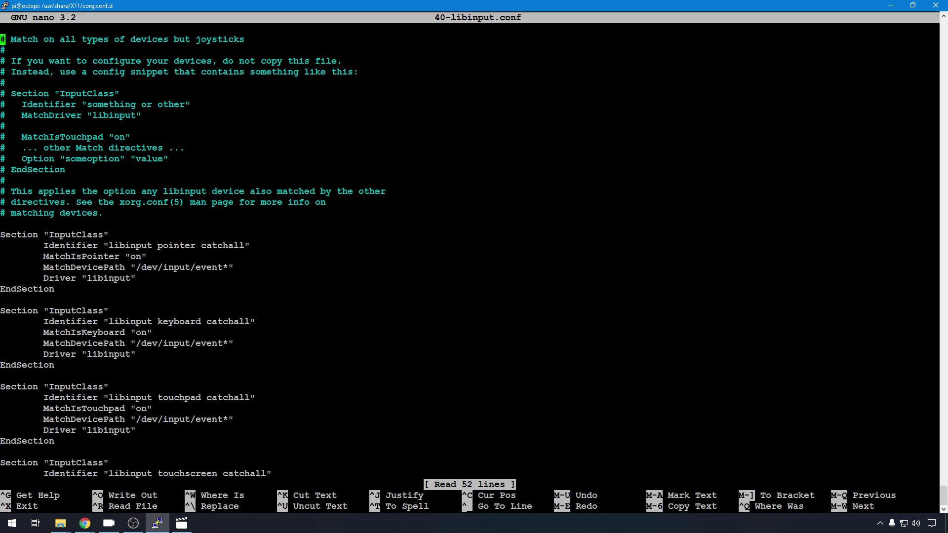
Step: Paste the indented 90° TransformationMatrix Option line below the touchscreen section's Driver line
key("Down")
key("Down")
key("Down")
key("Down")
key("Down")
key("Down")
key("Down")
key("Down")
key("Down")
key("Down")
key("Down")
key("Down")
key("Down")
key("Down")
key("Down")
key("Down")
key("Down")
key("Down")
key("Down")
key("Down")
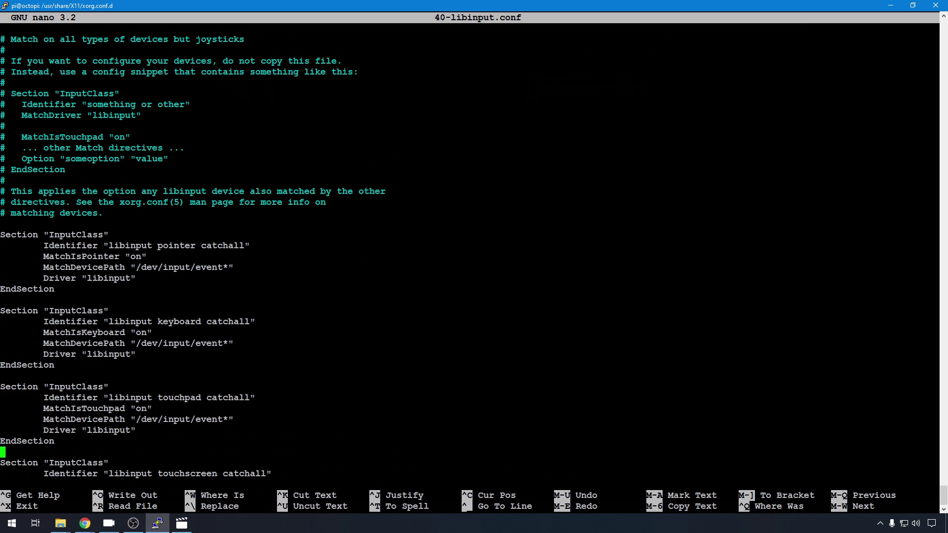
key("Down")
key("Down")
key("Down")
key("Right")
key("Right")
key("Right")
key("Right")
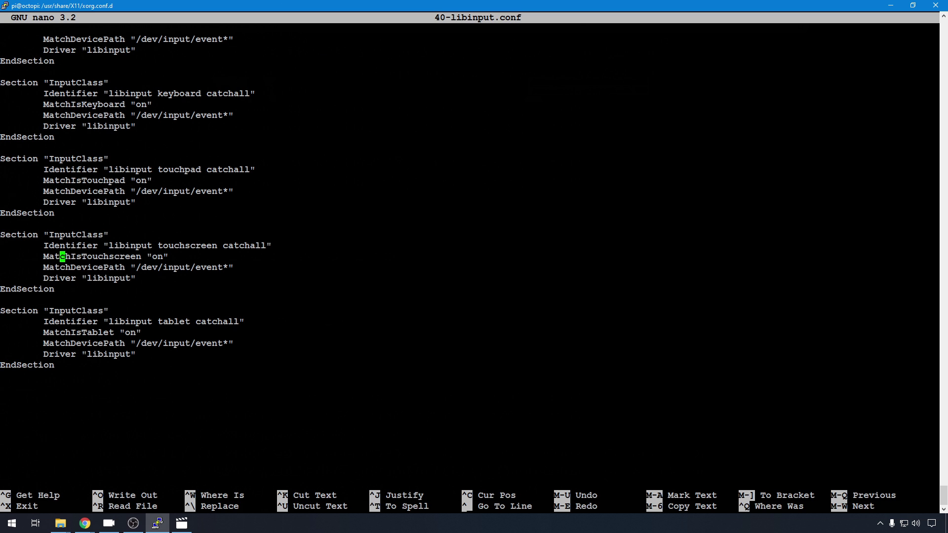
key("Down")
key("Down")
key("End")
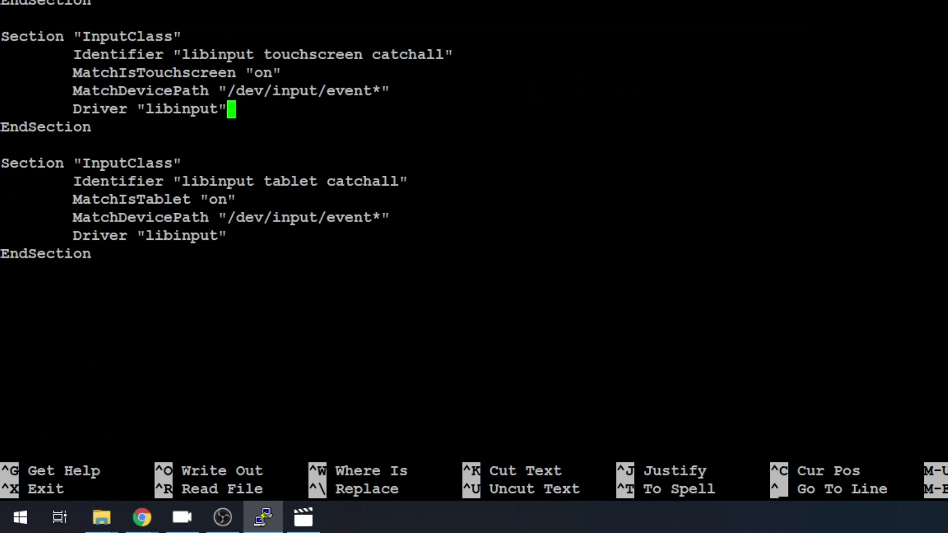
key("Return")
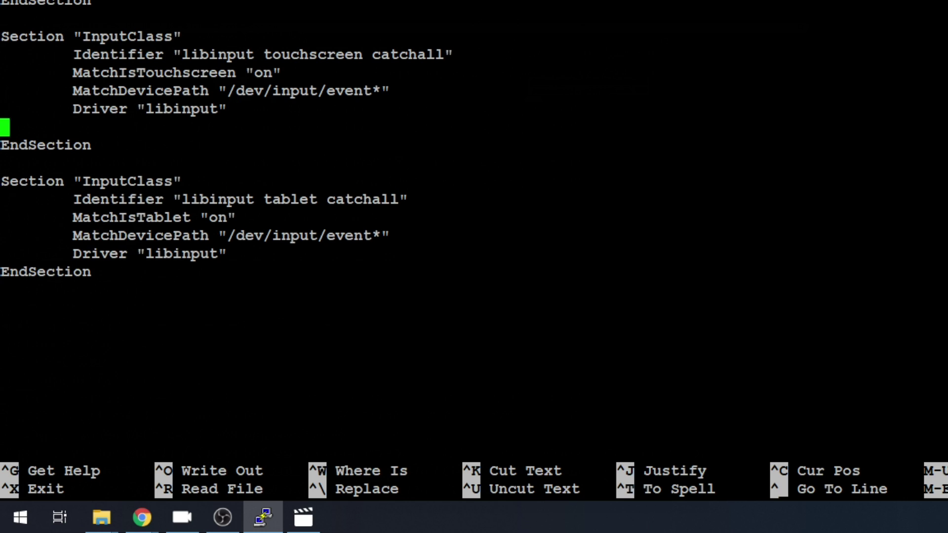
key("Tab")
key("shift+Insert")
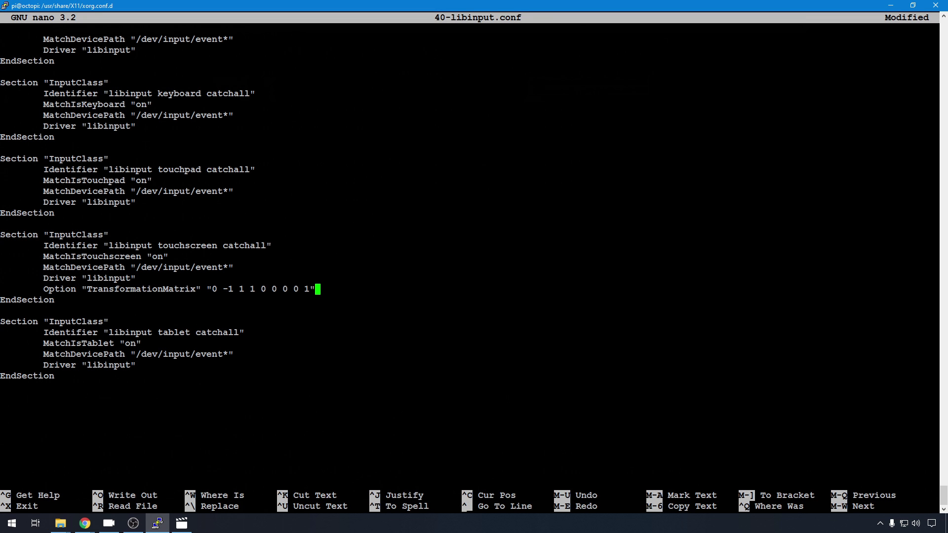
Step: Save 40-libinput.conf, exit nano and run sudo reboot
key("ctrl+x")
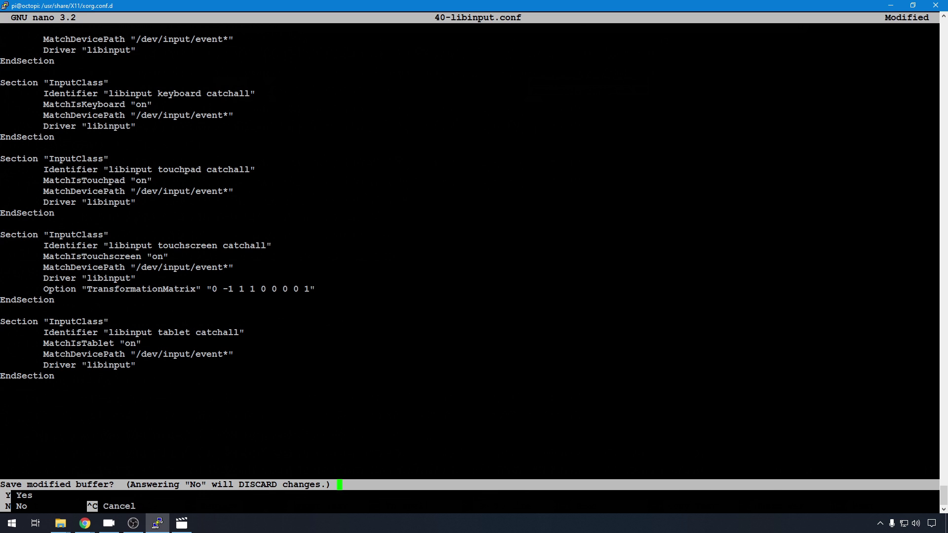
key("y")
key("Return")
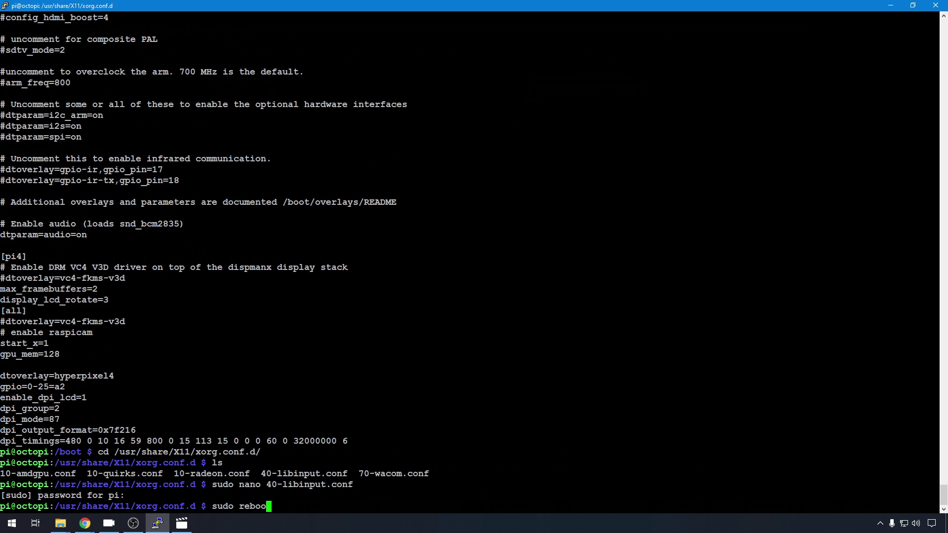
key("Return")
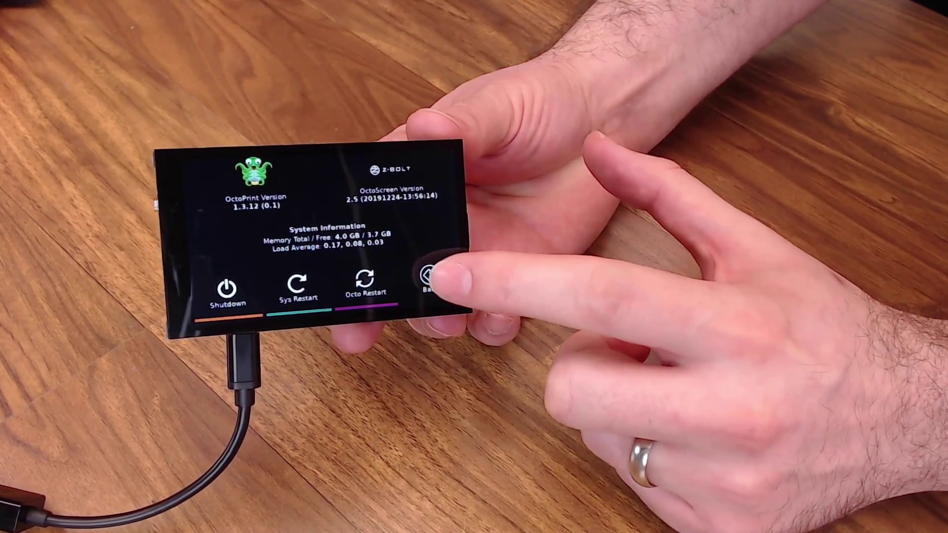
Step: On the touchscreen, go back and open the System screen showing OctoPrint 1.3.12 and OctoScreen 2.5
left_click(426, 273)
left_click(360, 279)
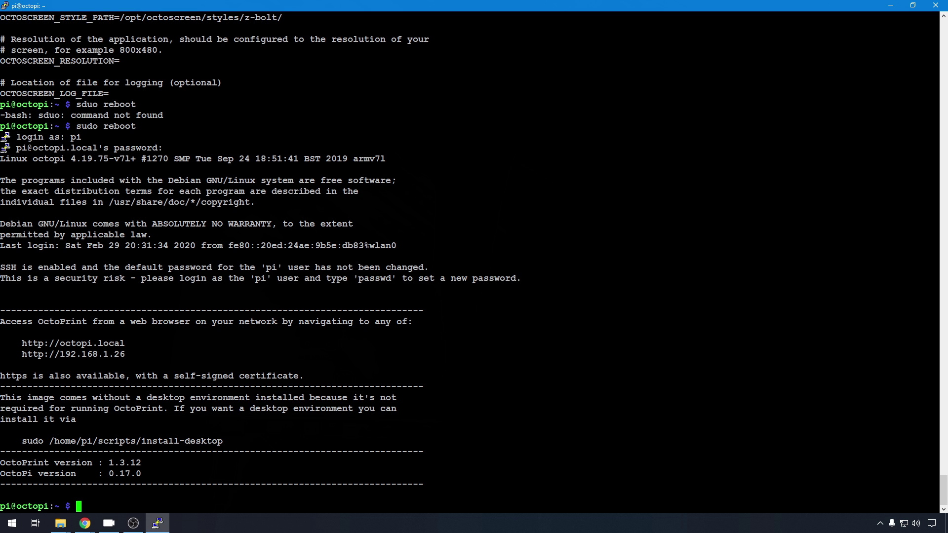
Step: Confirm the octoscreen service is active (running), then open /etc/rc.local in nano with sudo
type("se")
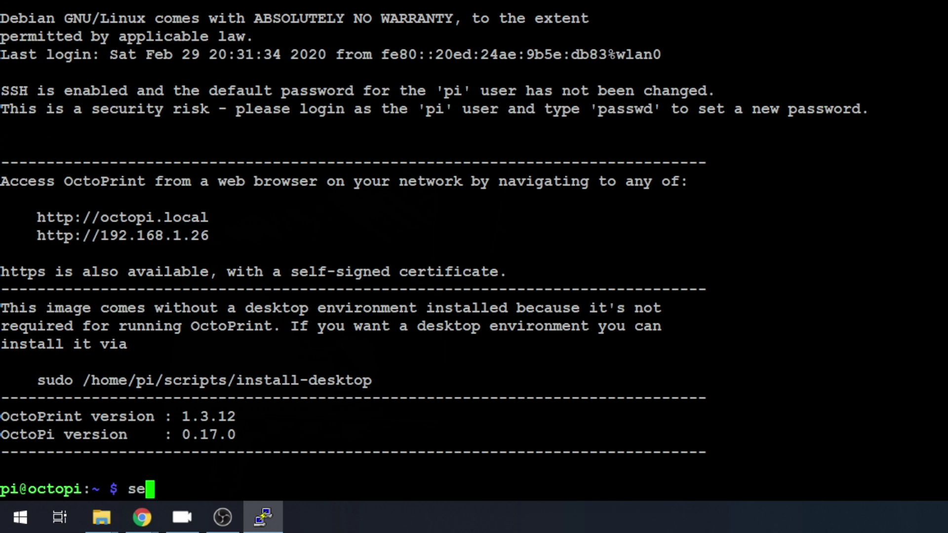
type("rvice octosc")
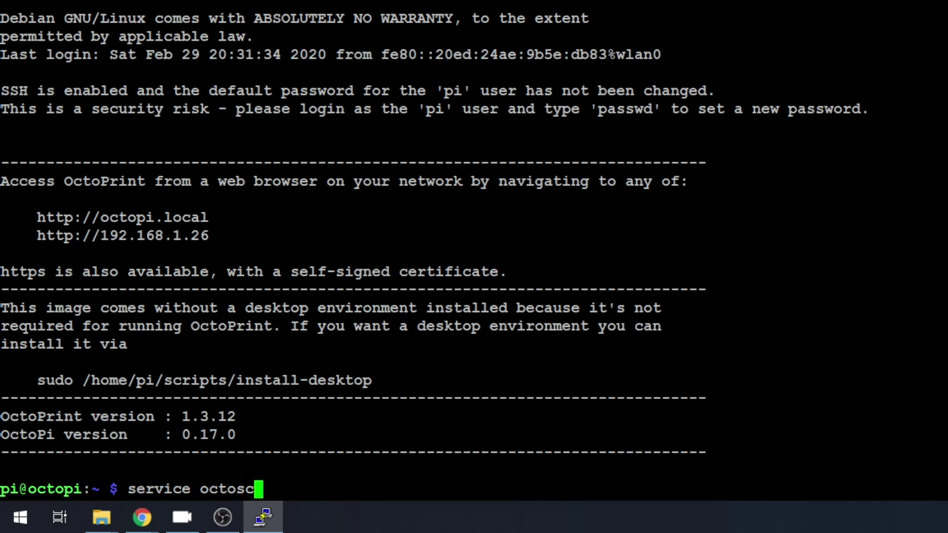
type("reen status")
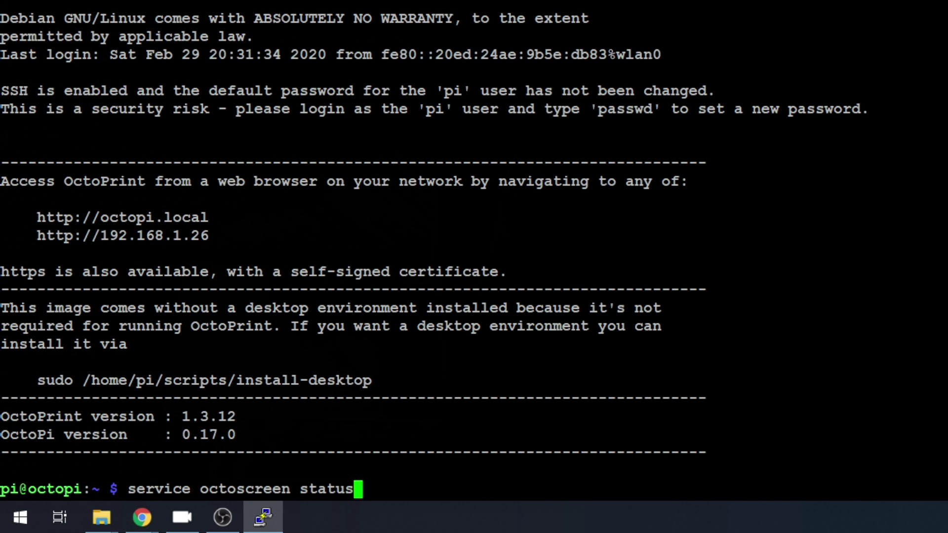
key("Return")
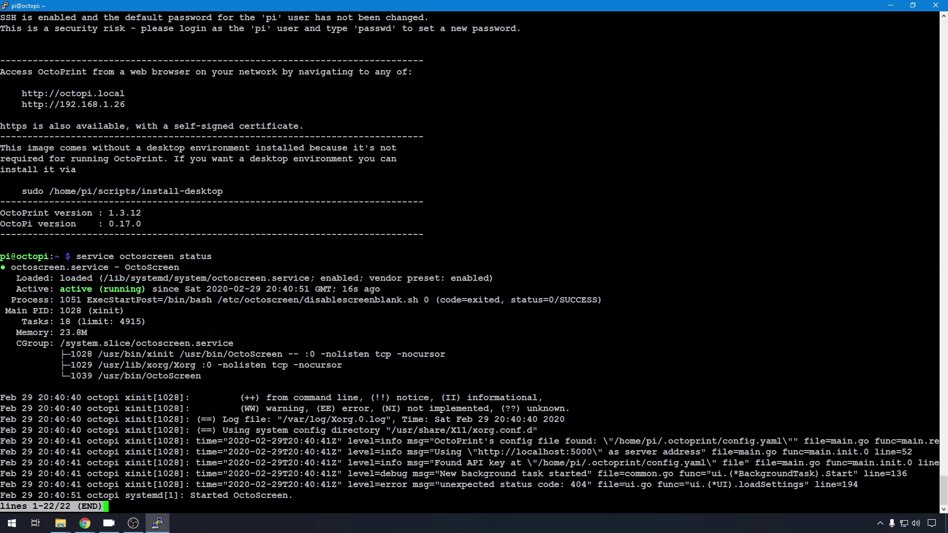
key("q")
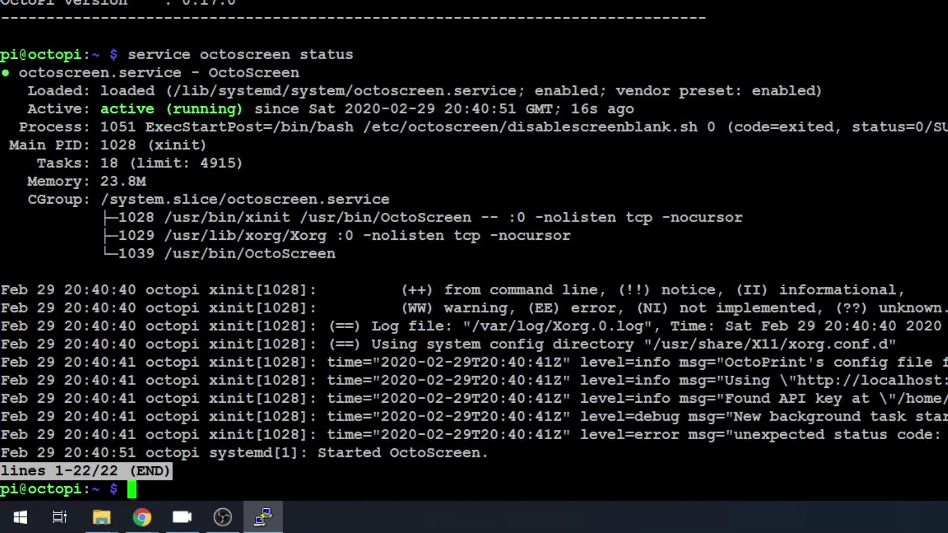
type("sudo ")
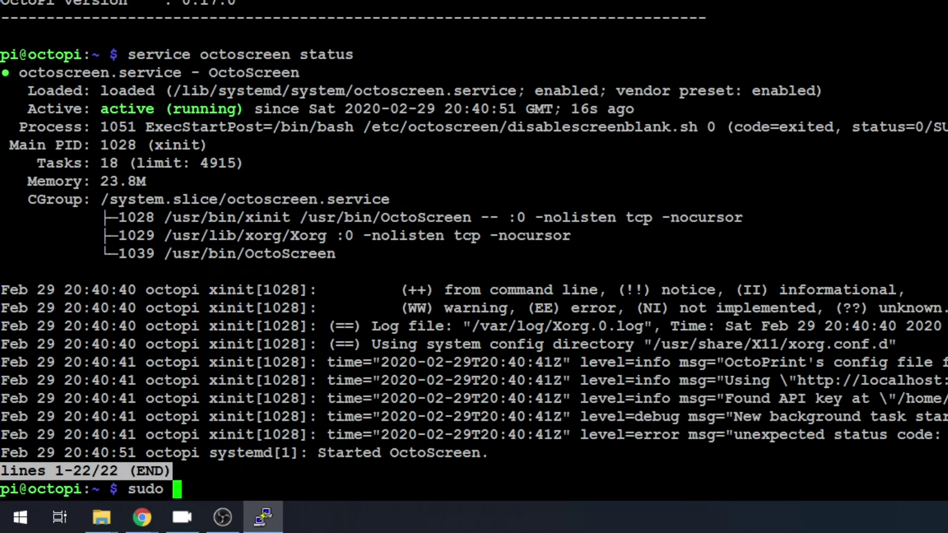
type("nano ")
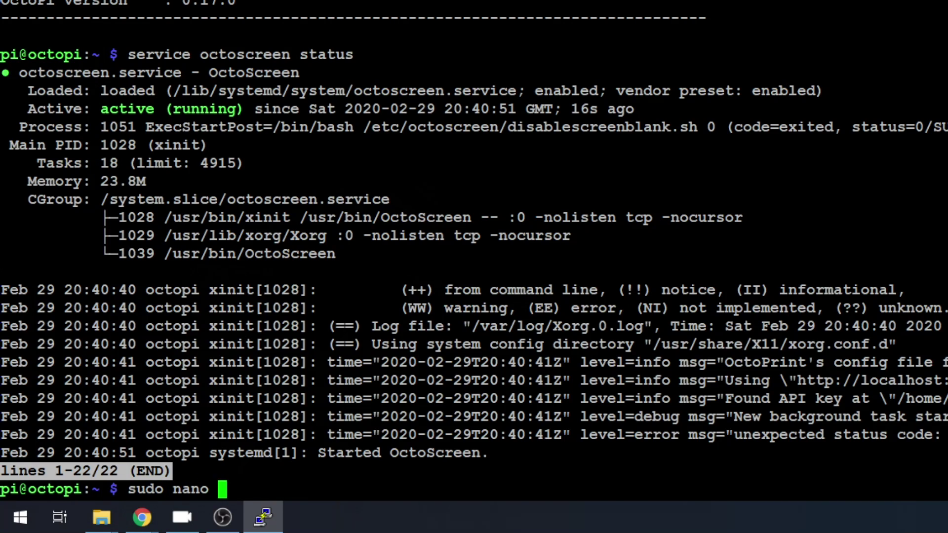
type("/etc/r")
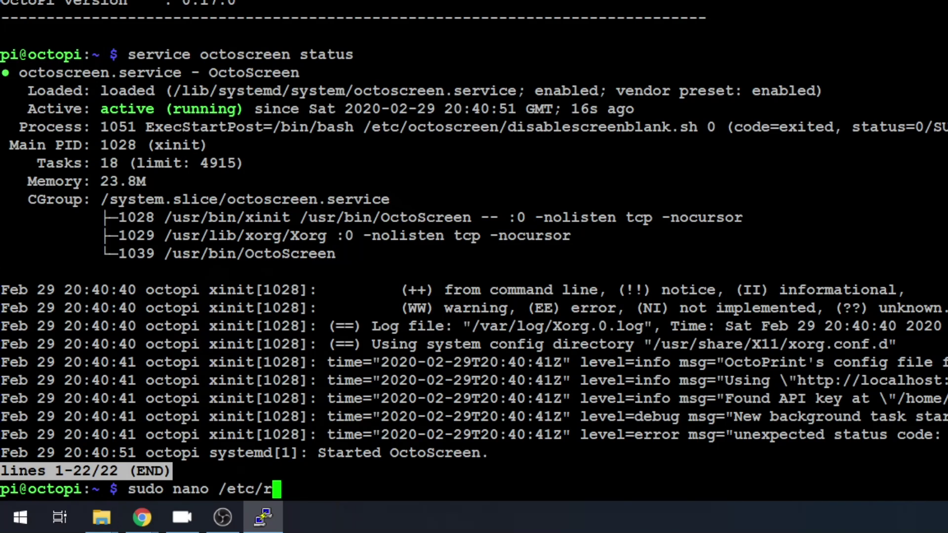
type("c.local")
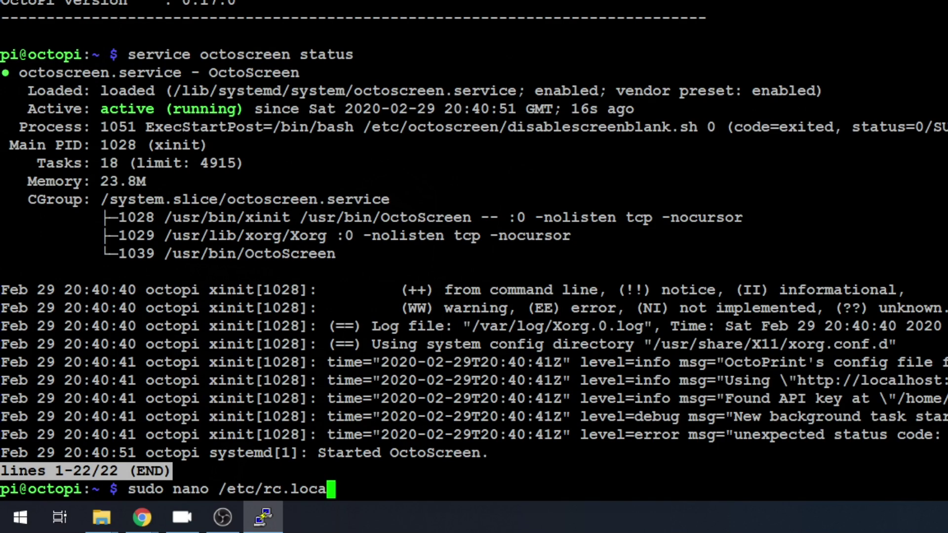
key("Return")
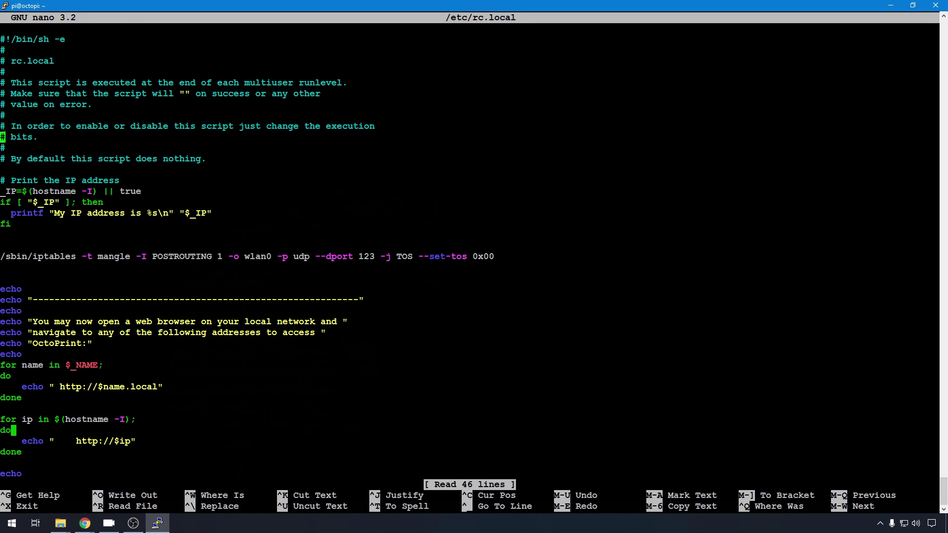
Step: Add the line 'systemctl stqrt octoscreen' above exit 0 and save rc.local
key("Down")
key("Down")
key("Down")
key("Down")
key("Down")
key("Down")
key("Down")
key("Down")
key("Down")
key("Down")
key("Down")
key("Down")
key("Down")
key("Down")
key("Down")
key("Down")
key("Down")
key("Down")
key("Down")
key("Down")
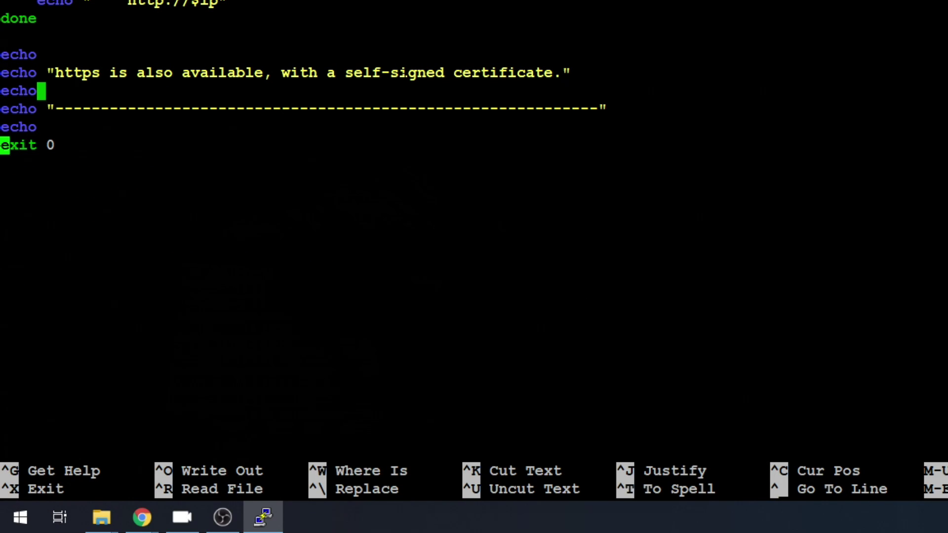
key("Return")
key("Up")
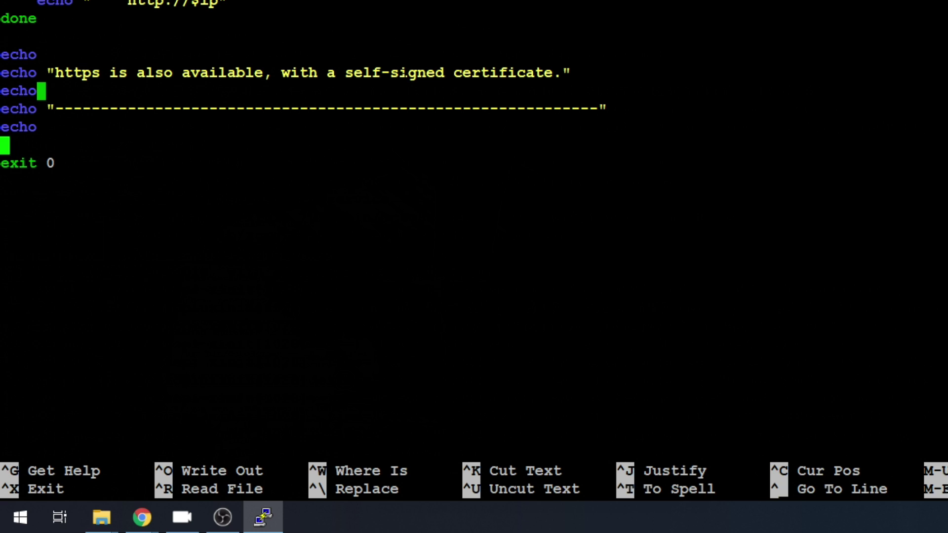
type("system")
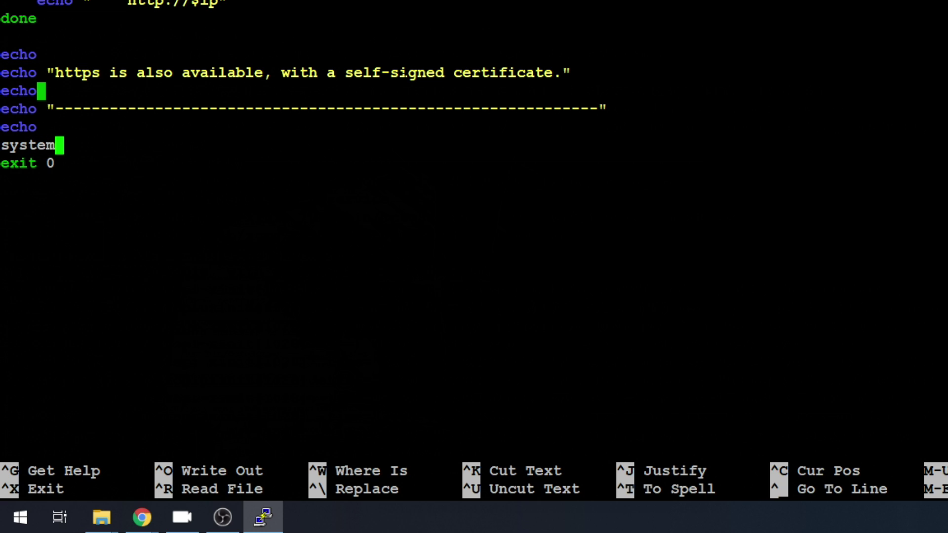
type("ctl")
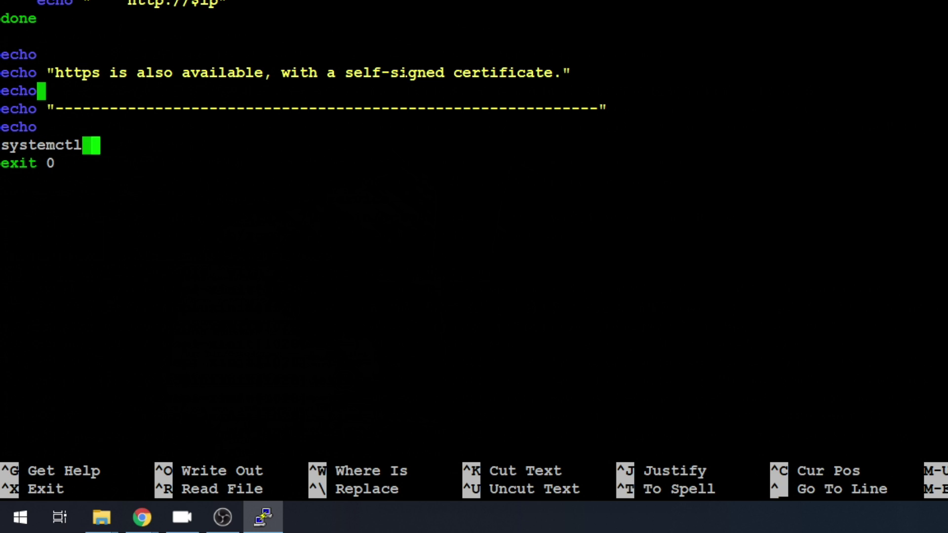
type(" stq")
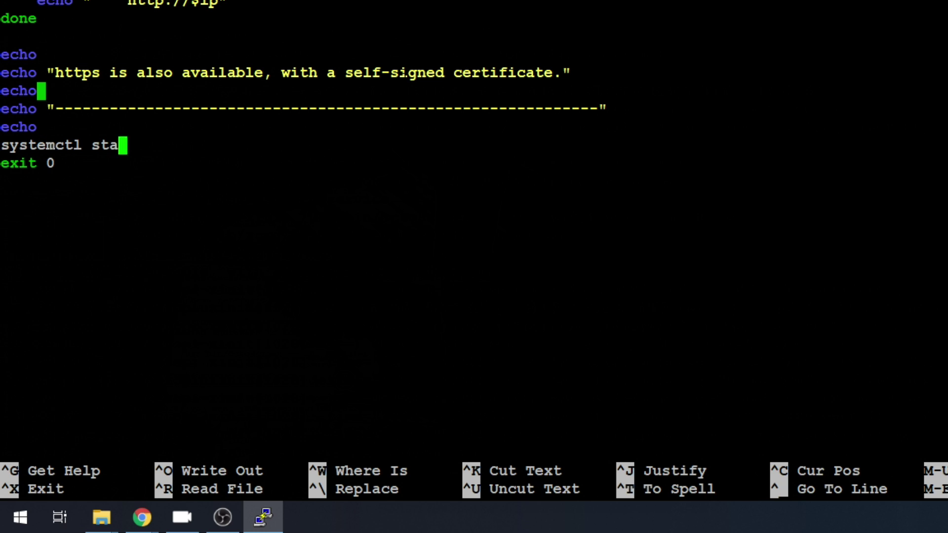
type("rt octo")
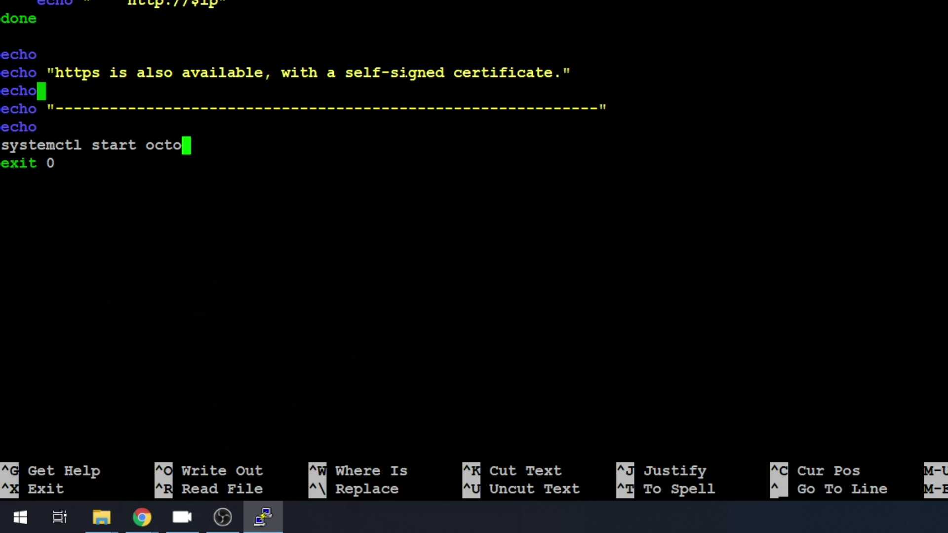
type("screen")
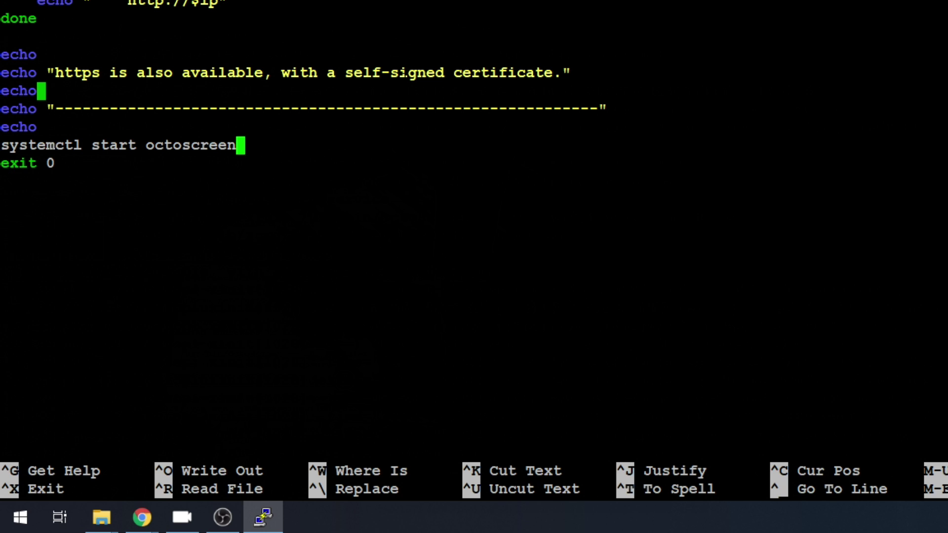
key("ctrl+x")
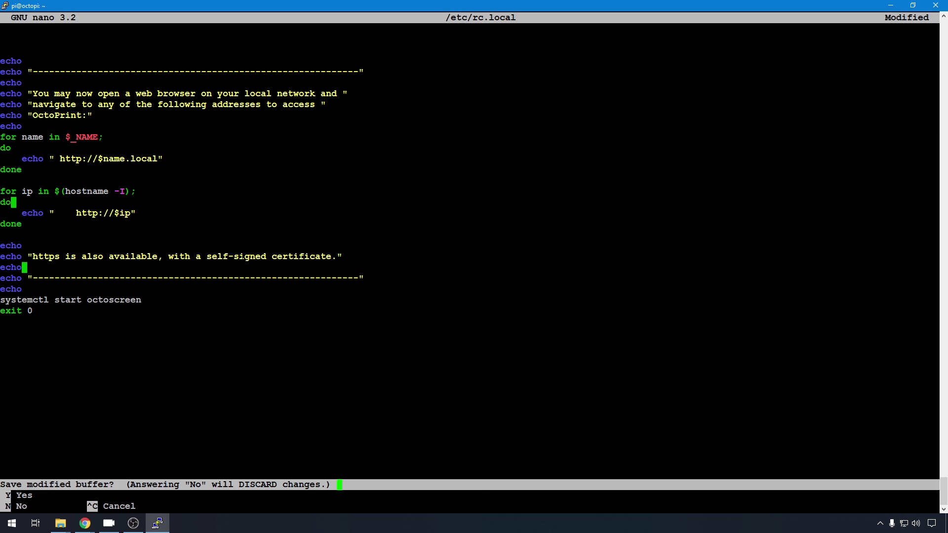
key("y")
key("Return")
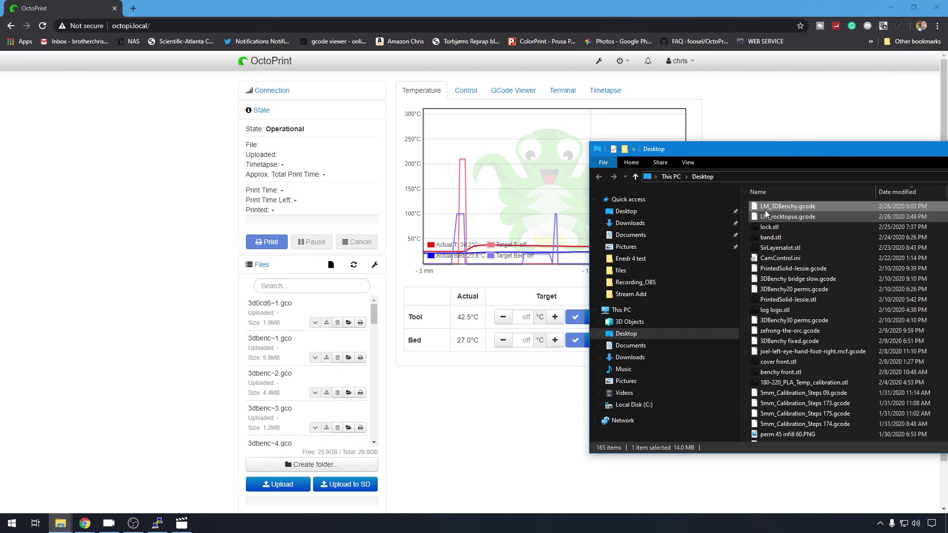
Step: Drag LM_3DBenchy.gcode from File Explorer onto OctoPrint's Upload locally target
left_click_drag(787, 206, 148, 284)
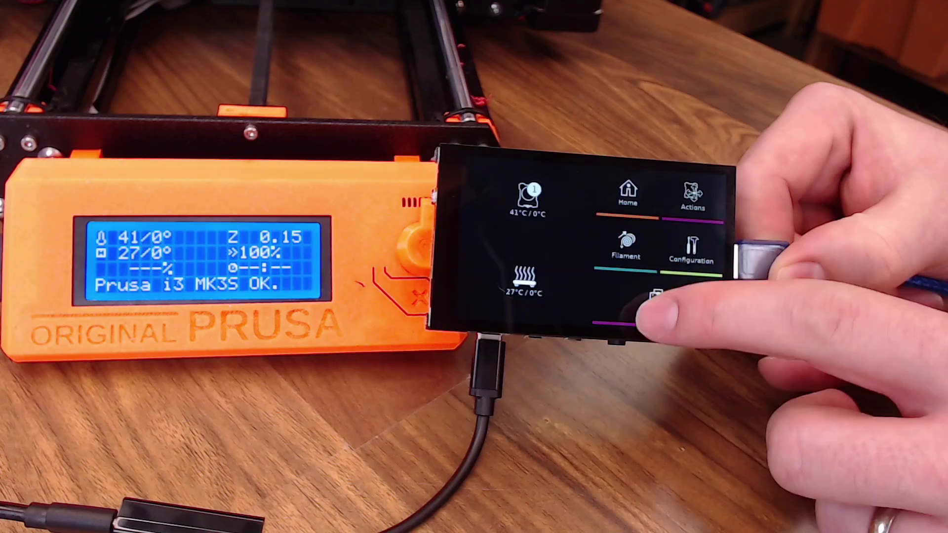
left_click(654, 301)
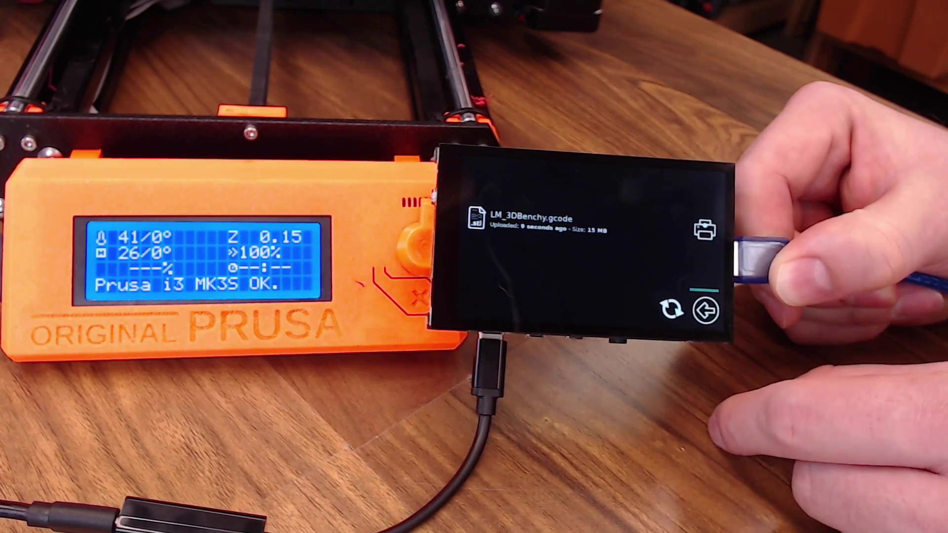
left_click(705, 310)
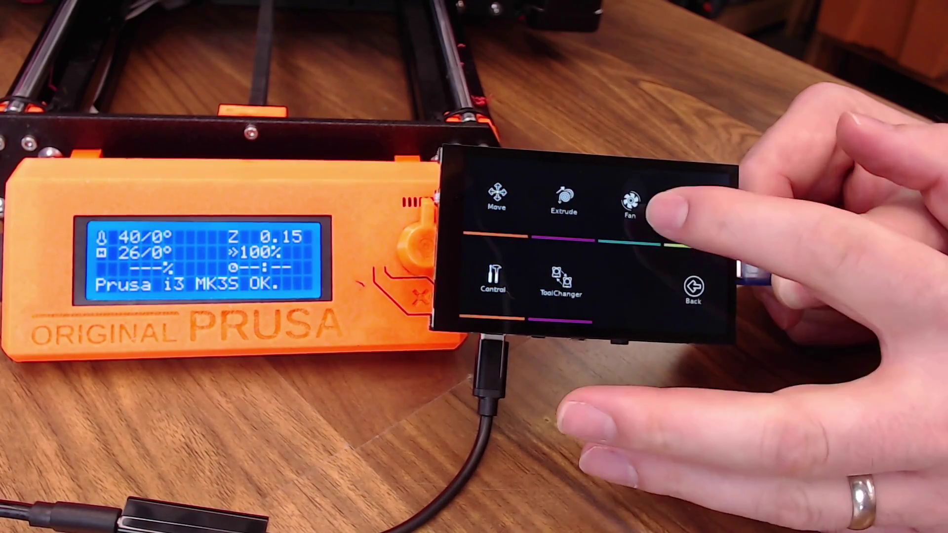
left_click(693, 208)
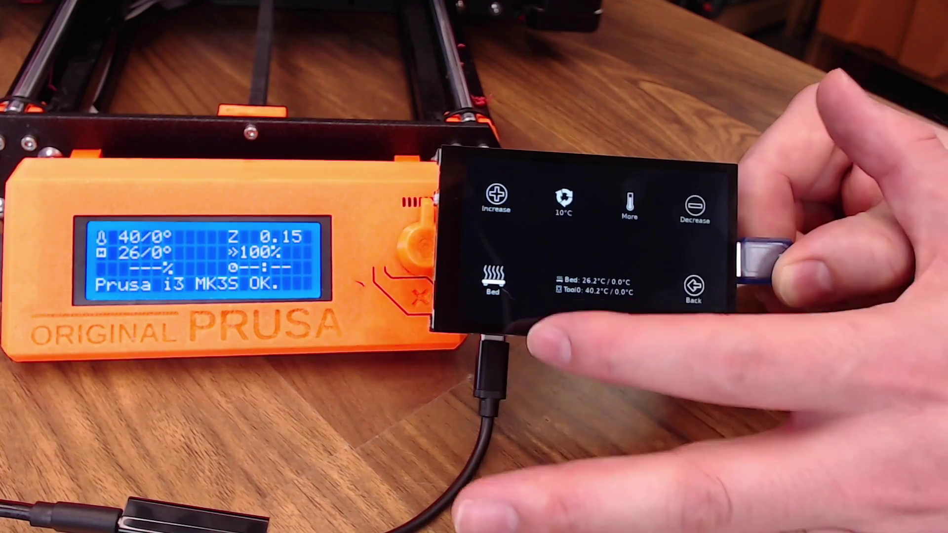
left_click(492, 279)
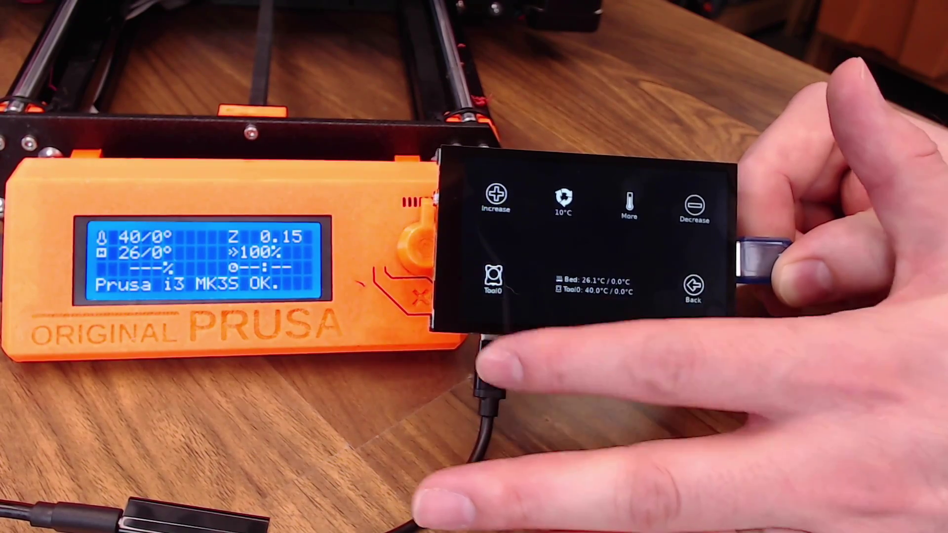
left_click(492, 279)
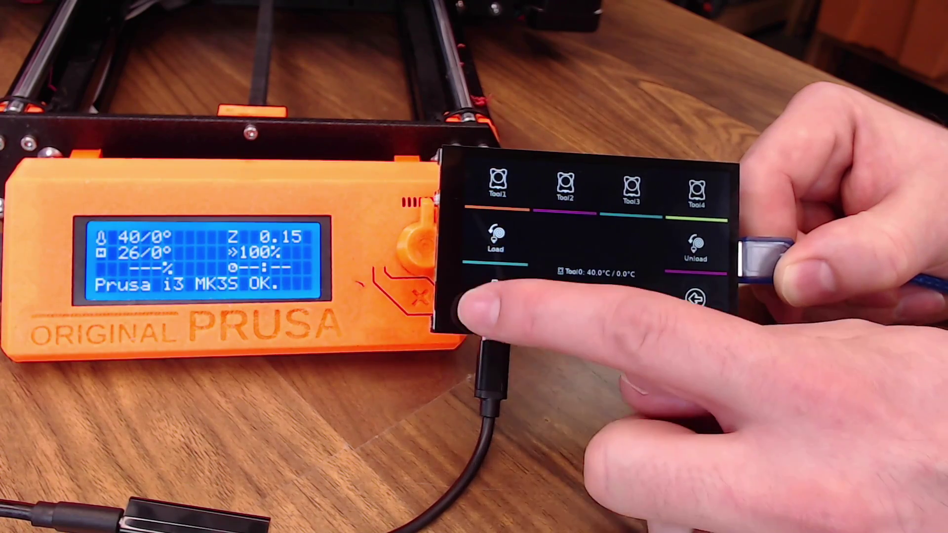
left_click(493, 291)
left_click(689, 296)
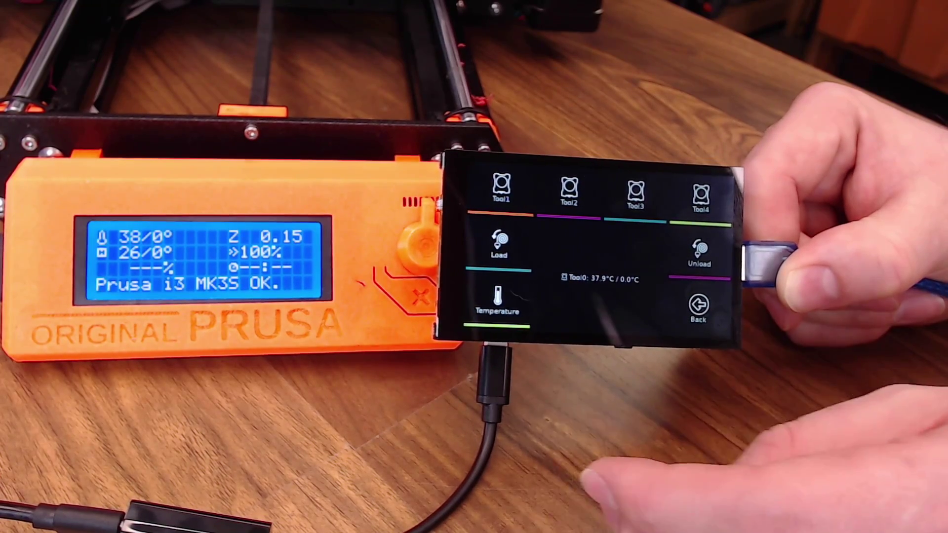
left_click(697, 306)
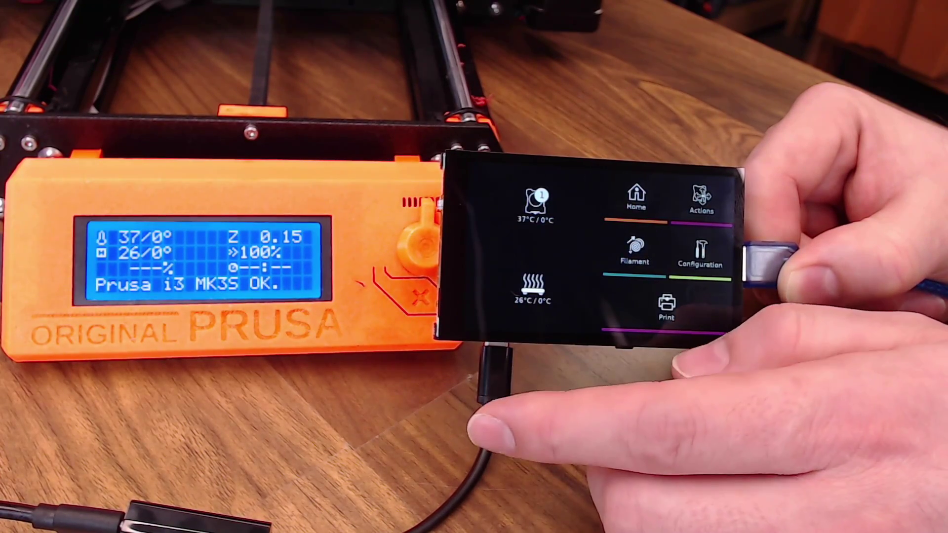